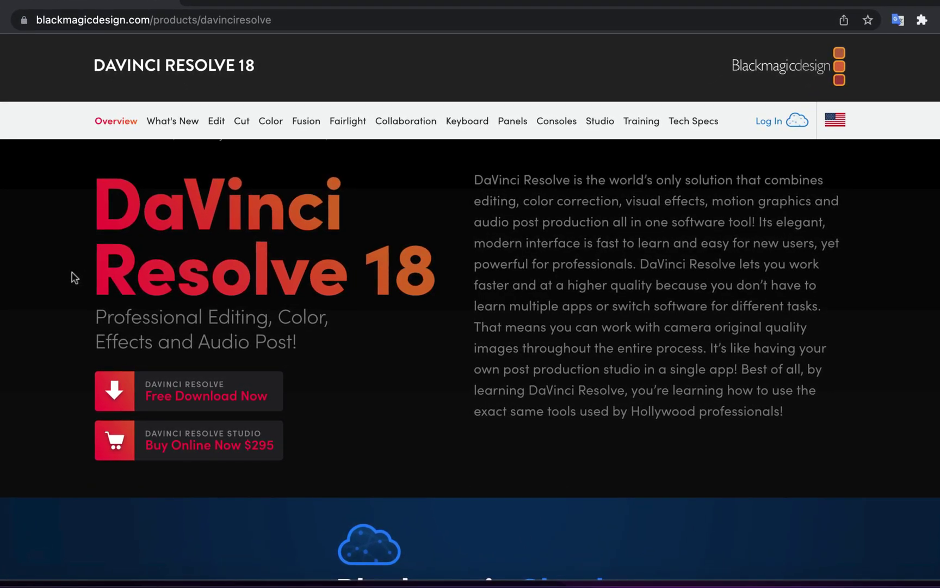
- Scroll the DaVinci Resolve product page, then go to and read through its Fairlight section
scroll(74, 278, "down", 6)
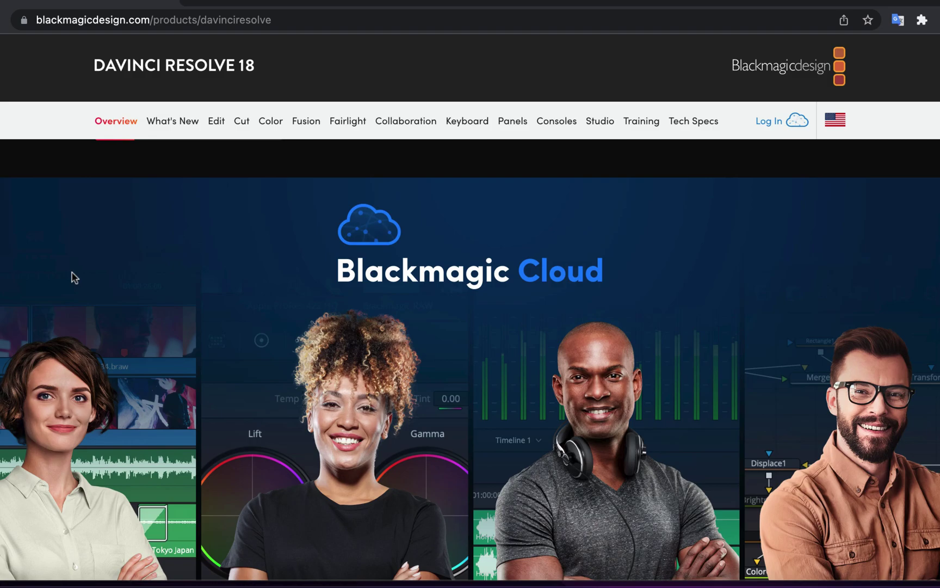
scroll(74, 277, "down", 8)
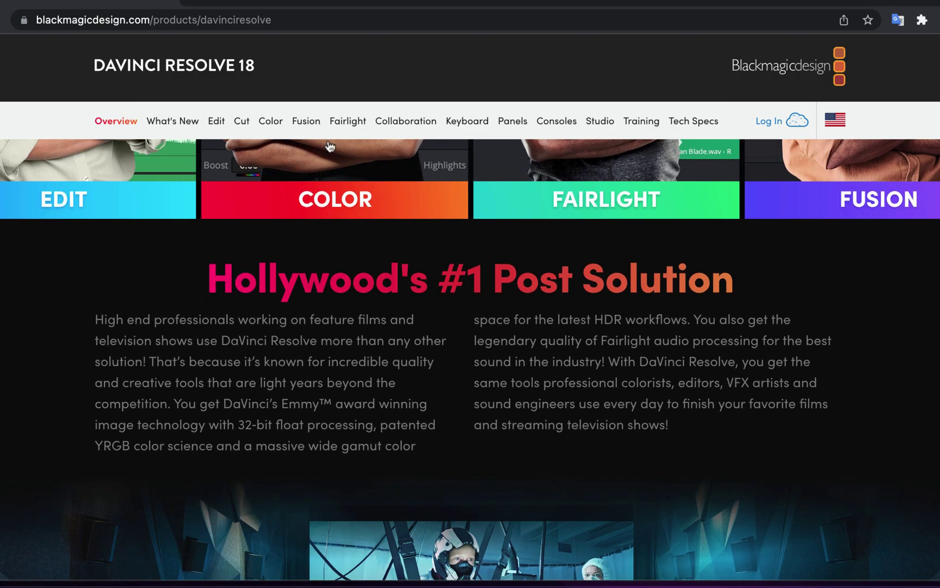
left_click(361, 124)
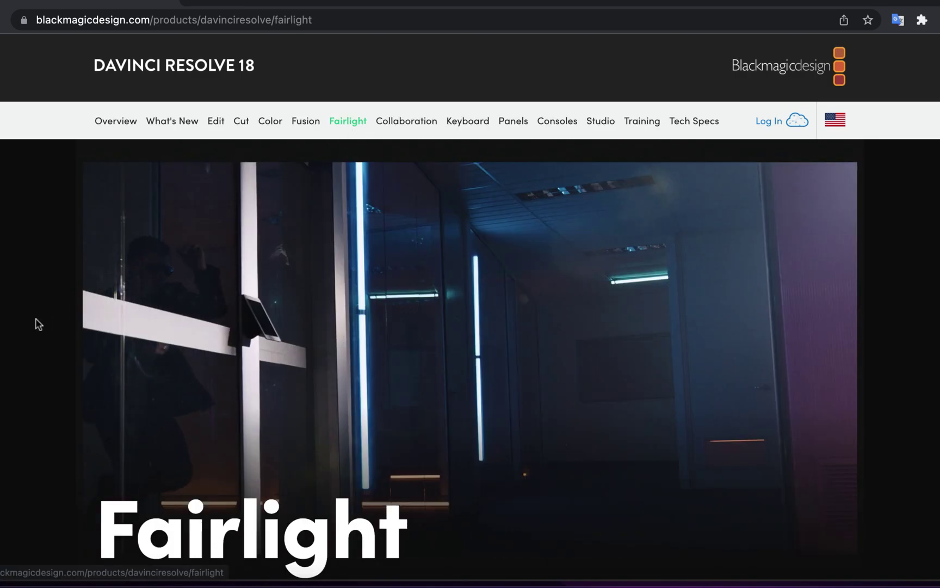
scroll(17, 335, "down", 10)
scroll(18, 337, "down", 4)
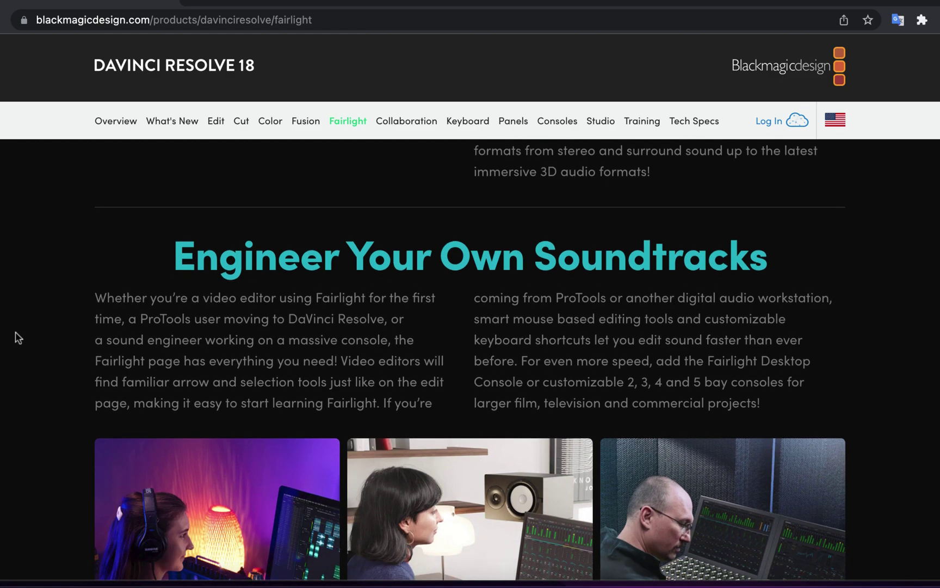
scroll(15, 334, "down", 15)
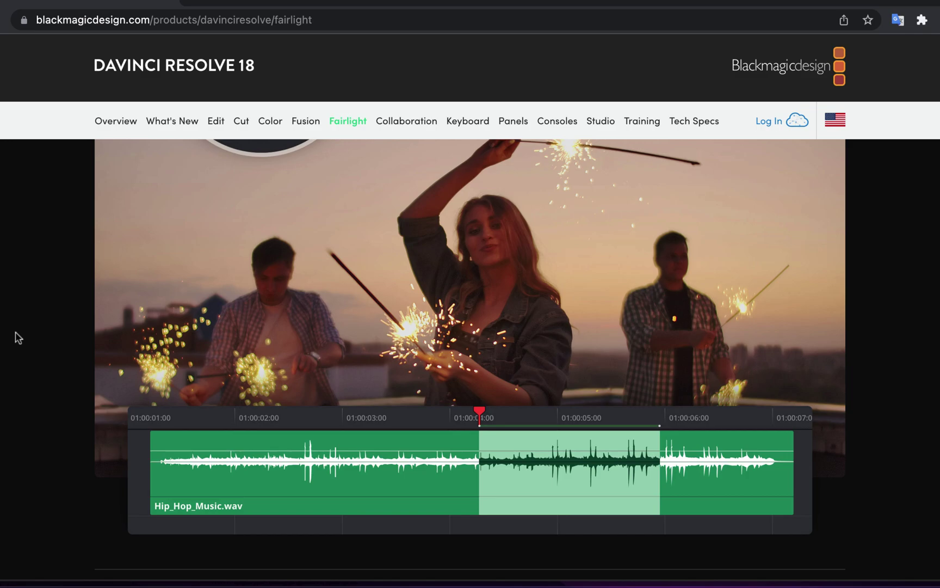
scroll(15, 332, "down", 5)
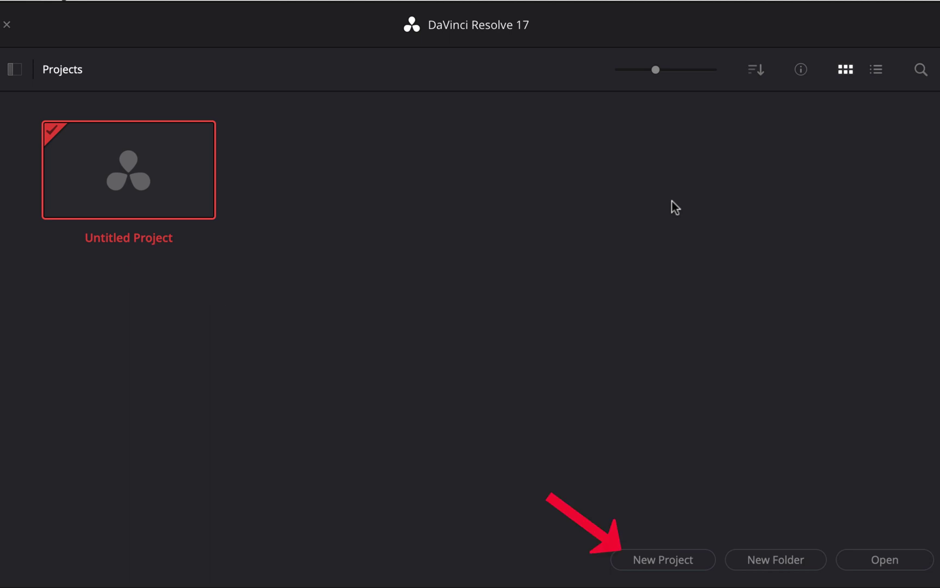
- Create a new project in the Project Manager named 'My audio project'
left_click(658, 563)
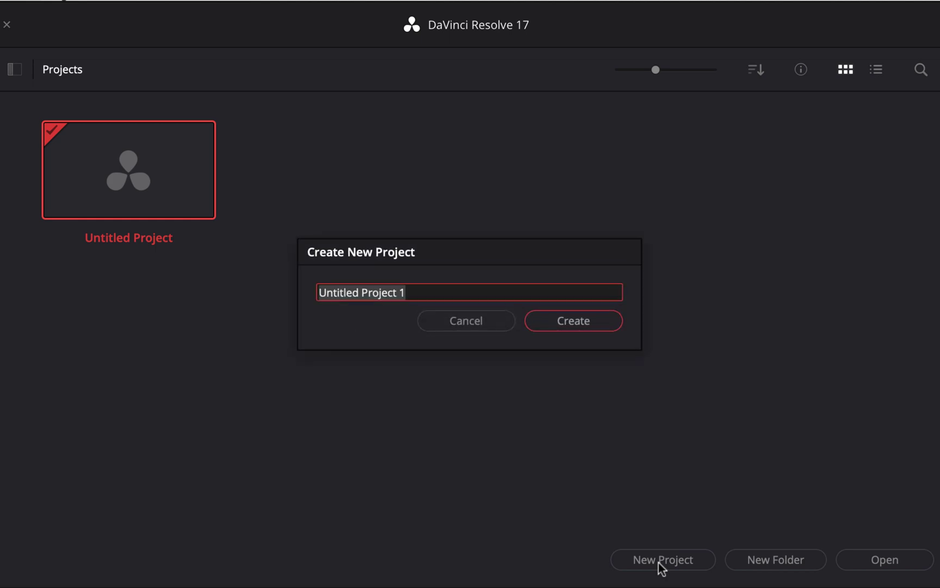
type("My adui")
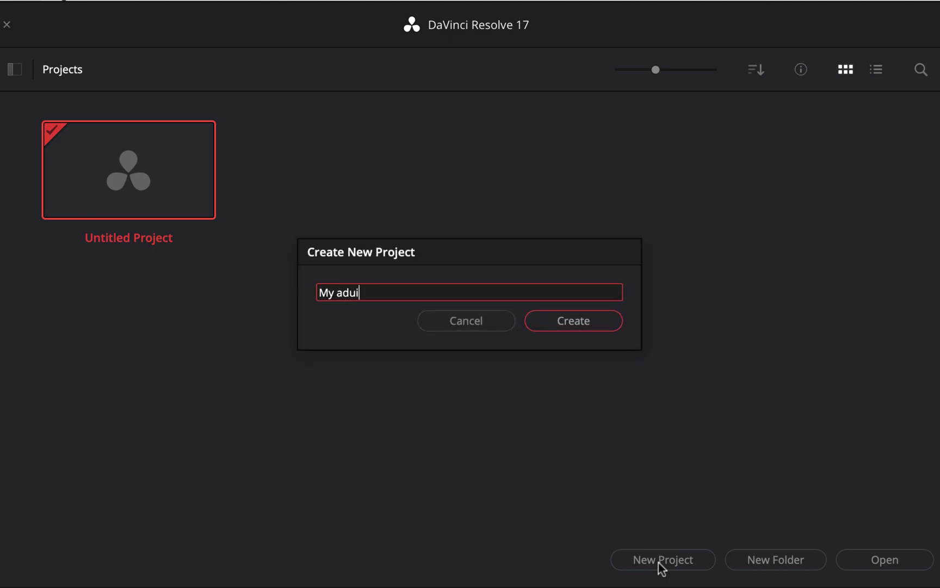
key("BackSpace")
key("BackSpace")
key("BackSpace")
type("udio project")
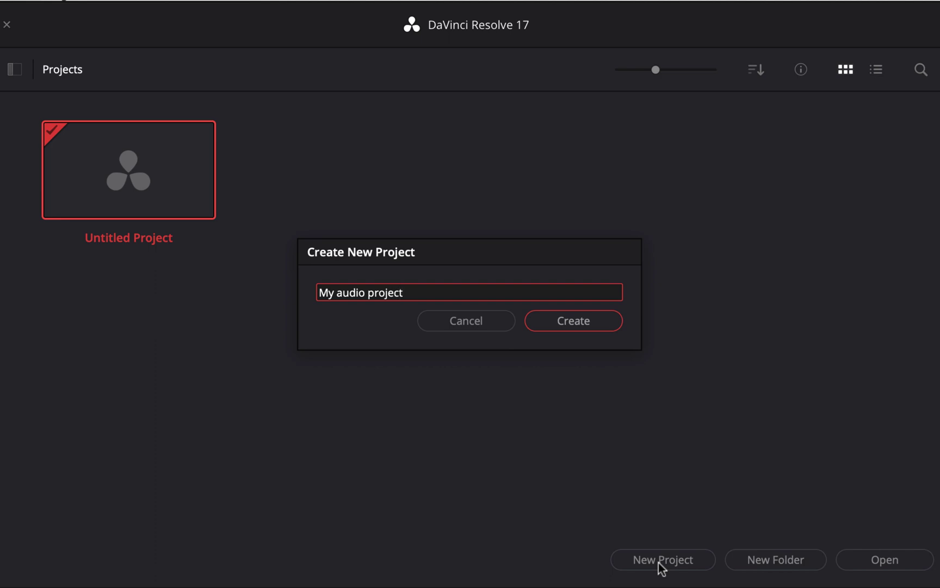
left_click(598, 323)
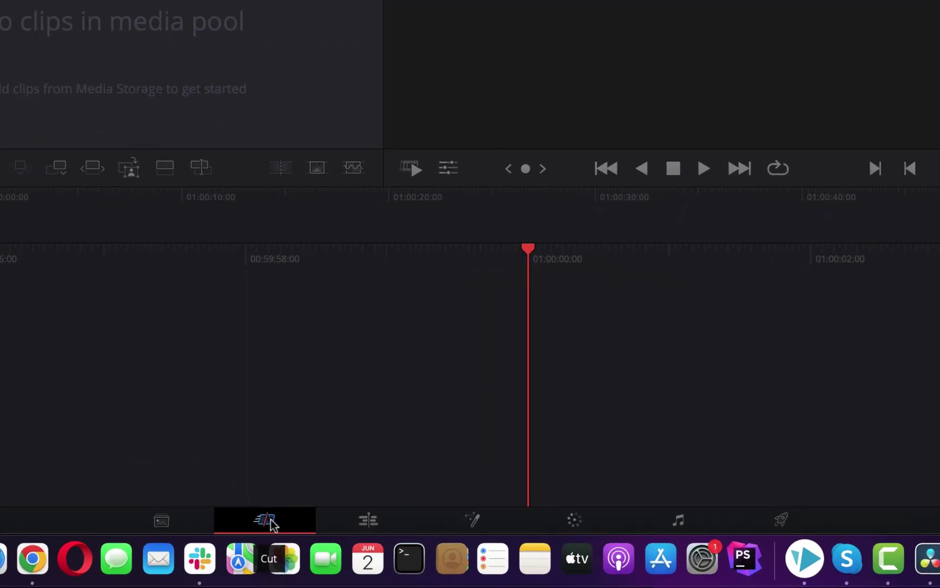
left_click(162, 521)
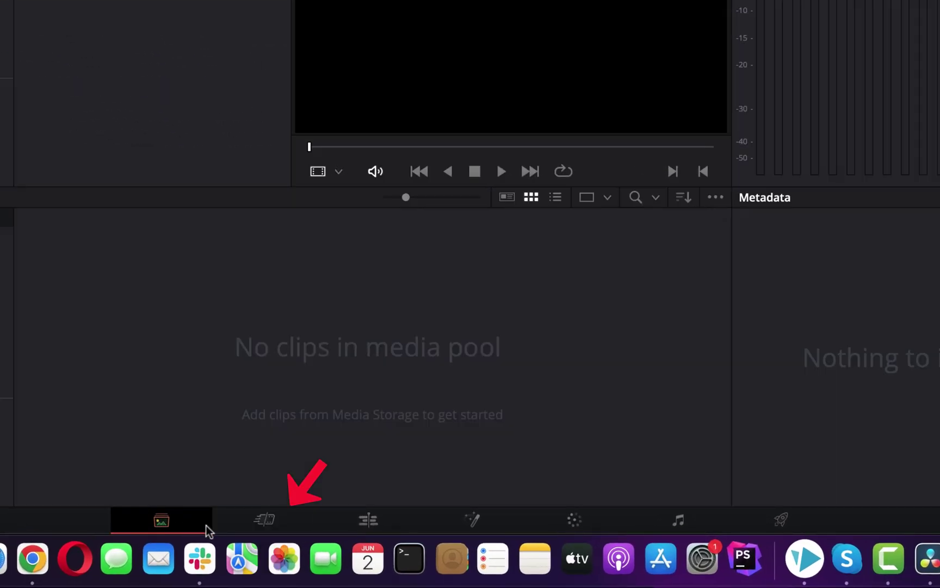
left_click(245, 527)
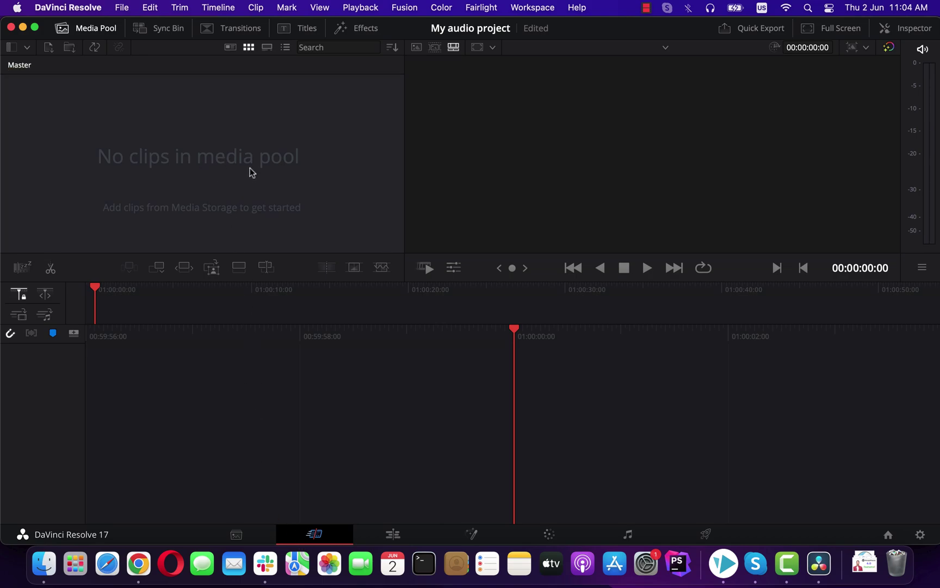
- On the Media page, browse Media Storage through MacOS > Users > home folder > Desktop
left_click(237, 533)
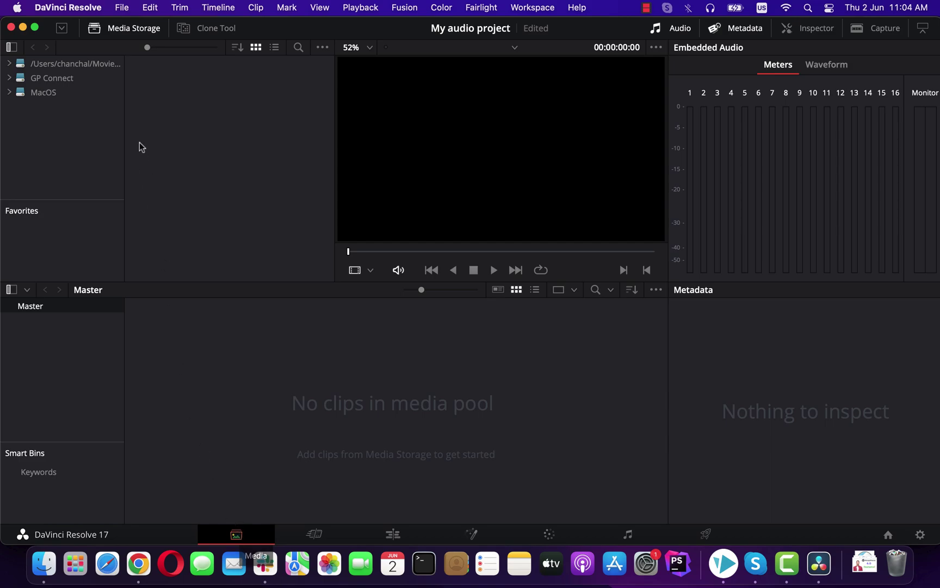
left_click(9, 63)
left_click(17, 92)
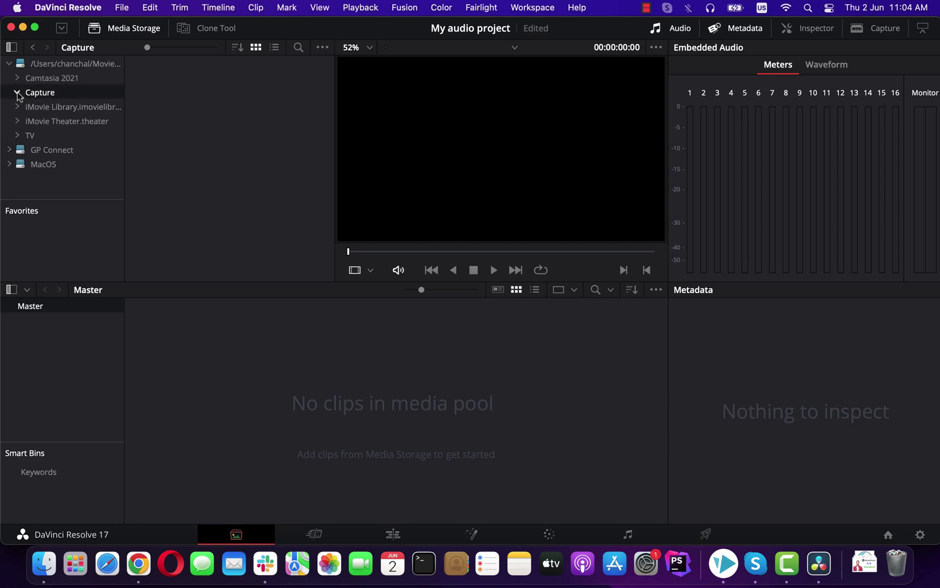
left_click(34, 64)
left_click(43, 164)
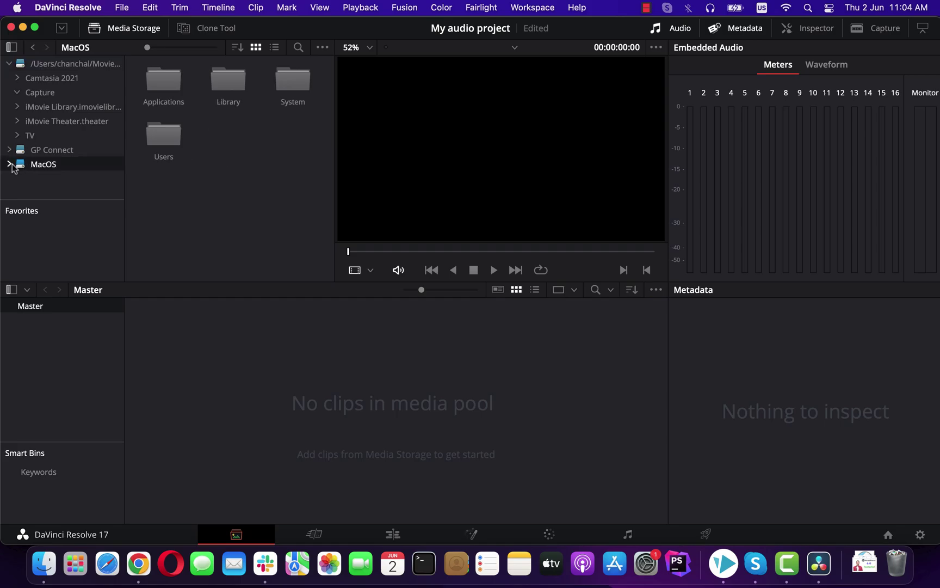
left_click(9, 164)
left_click(17, 193)
left_click(49, 208)
double_click(225, 84)
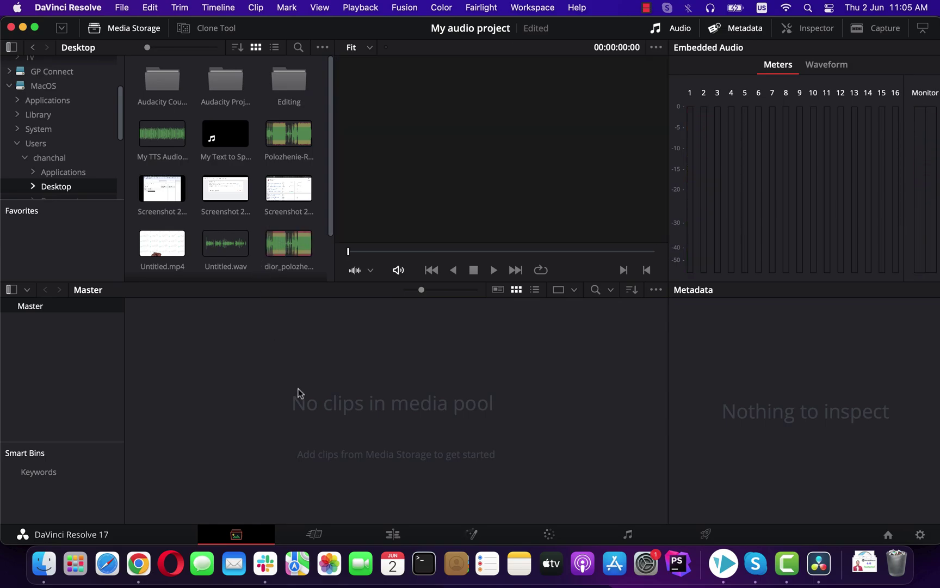
- On the Cut page, drag Da vinci noise stereo .wav from Finder into the Media Pool
left_click(314, 535)
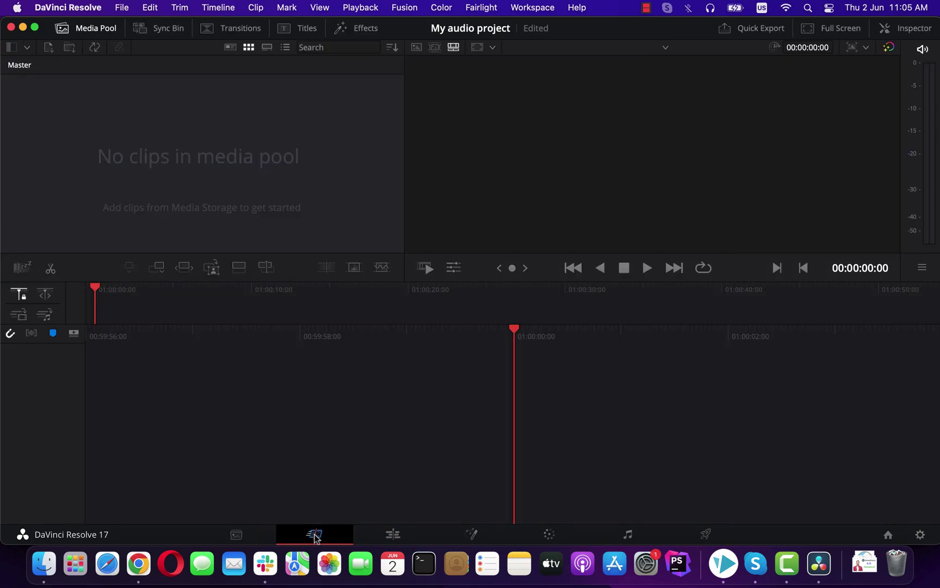
left_click(53, 563)
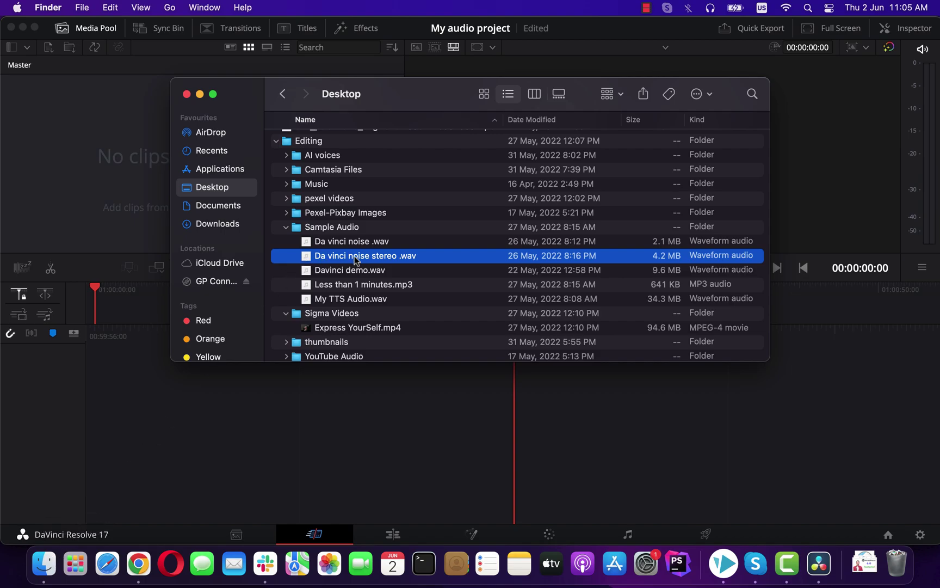
left_click_drag(354, 260, 132, 161)
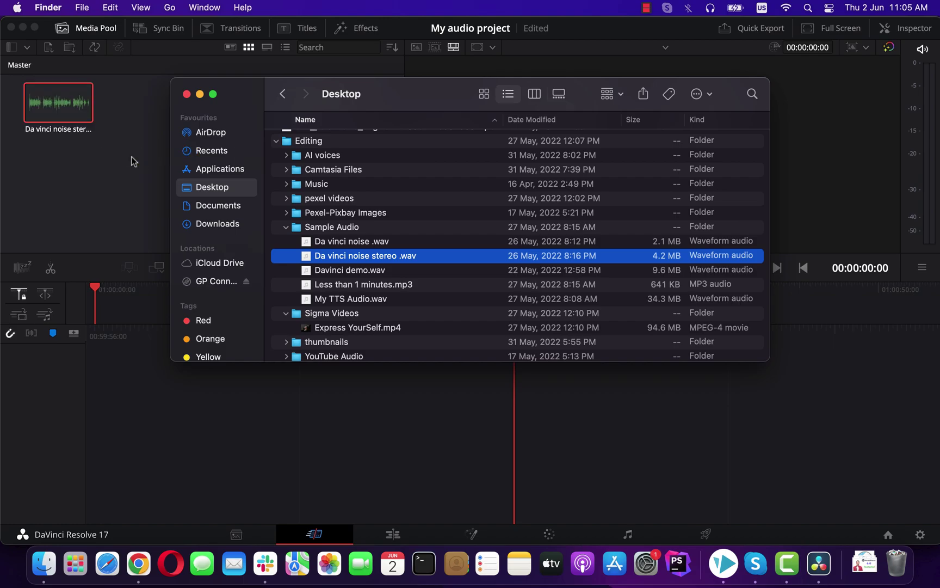
left_click(186, 94)
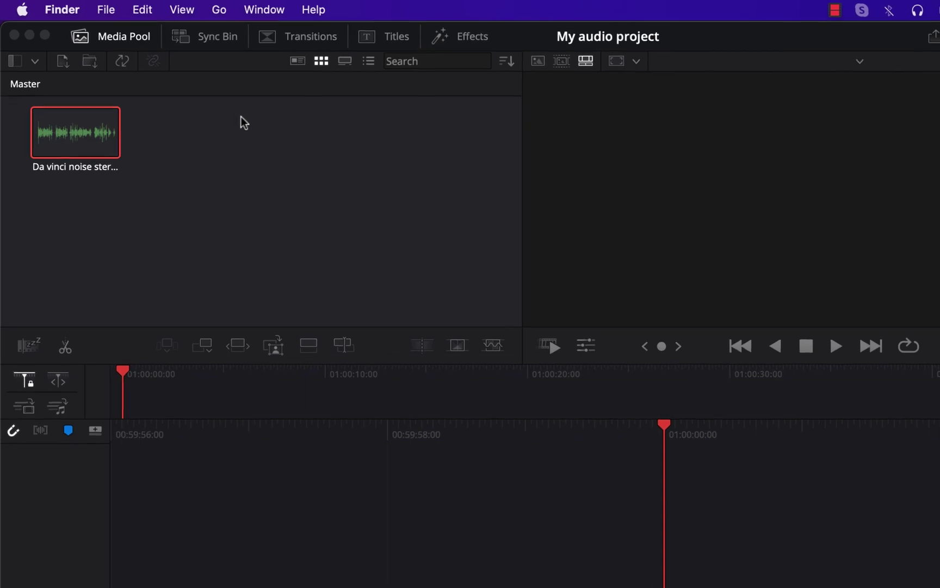
left_click(114, 172)
left_click(109, 150)
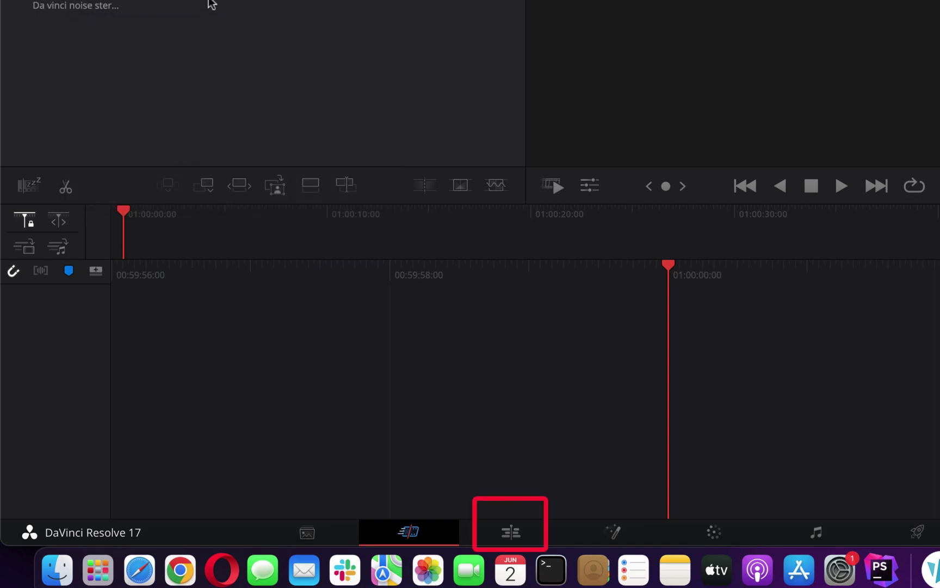
- On the Edit page, load Da vinci noise stereo .wav into the source viewer
left_click(518, 538)
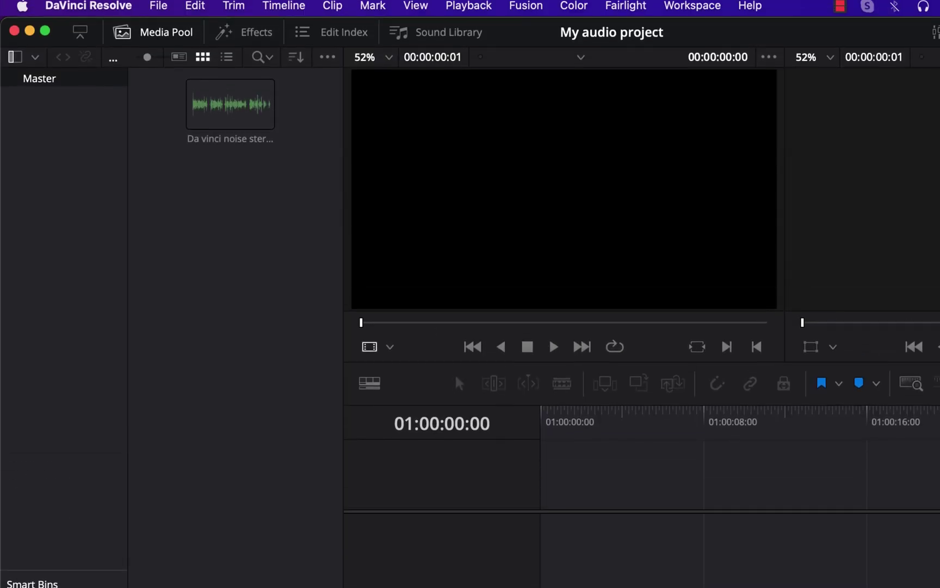
left_click(265, 113)
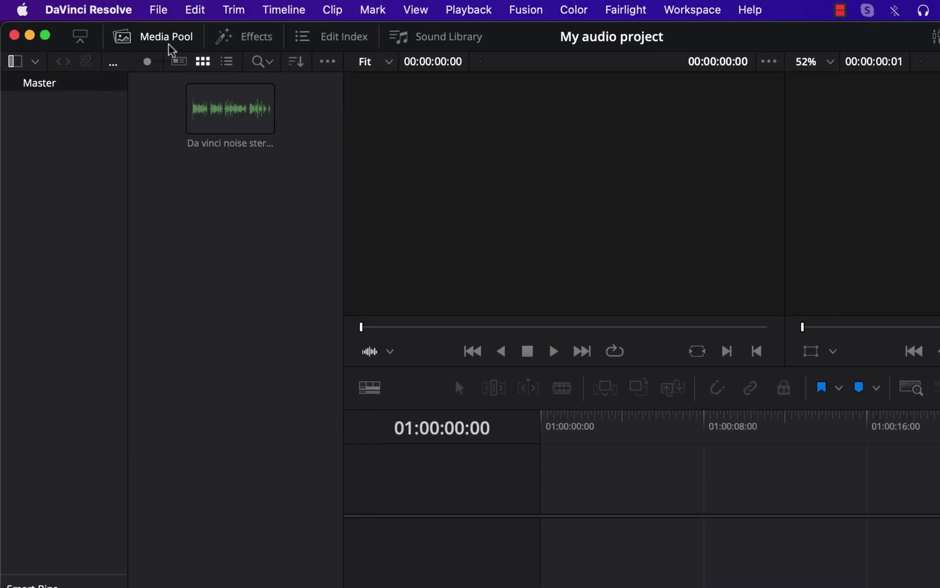
left_click(167, 38)
left_click(167, 38)
left_click(167, 38)
left_click(167, 38)
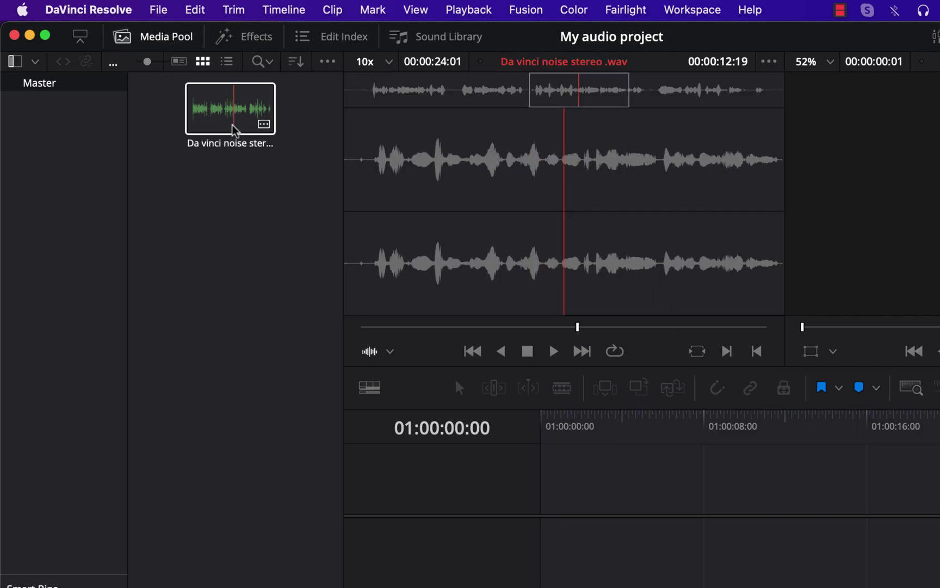
- Drag the clip into the empty timeline, creating Timeline 1 with it on A1
left_click_drag(234, 130, 394, 497)
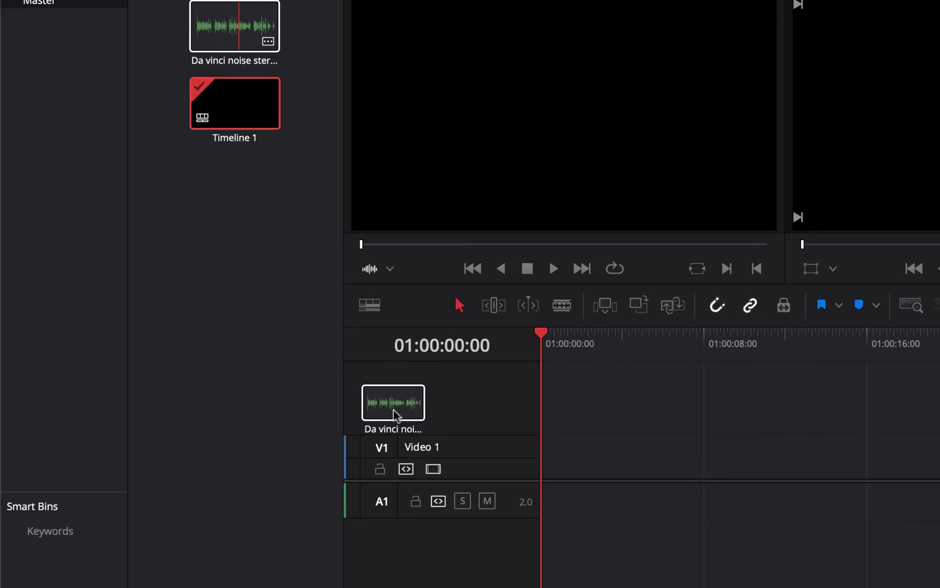
left_click_drag(394, 414, 542, 448)
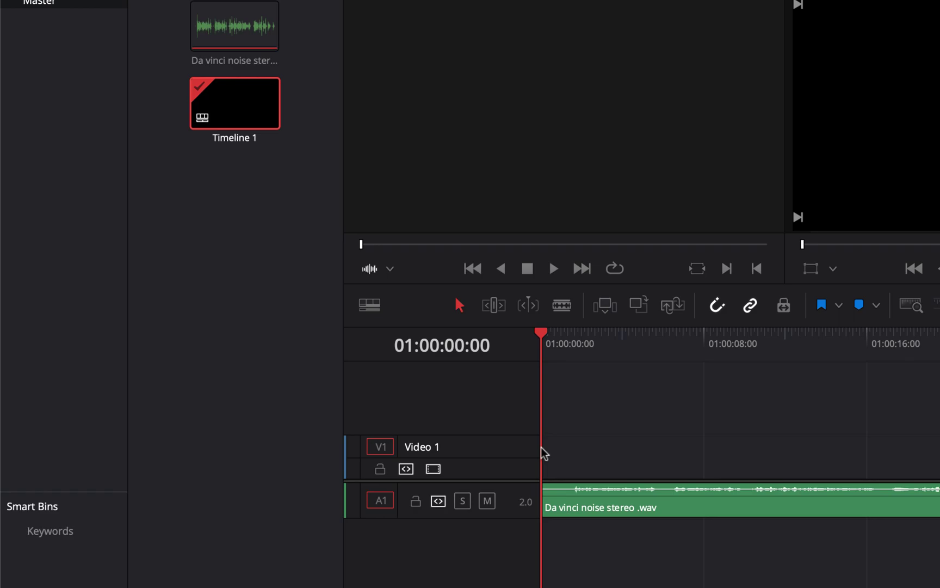
left_click(563, 508)
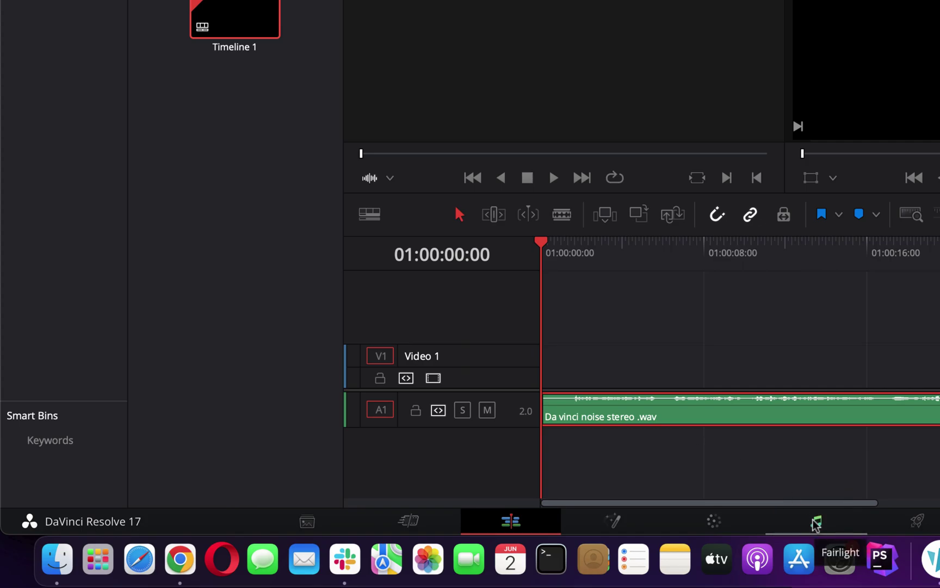
- On the Fairlight page, enlarge the Audio 1 track and adjust the horizontal and vertical zoom
left_click(815, 522)
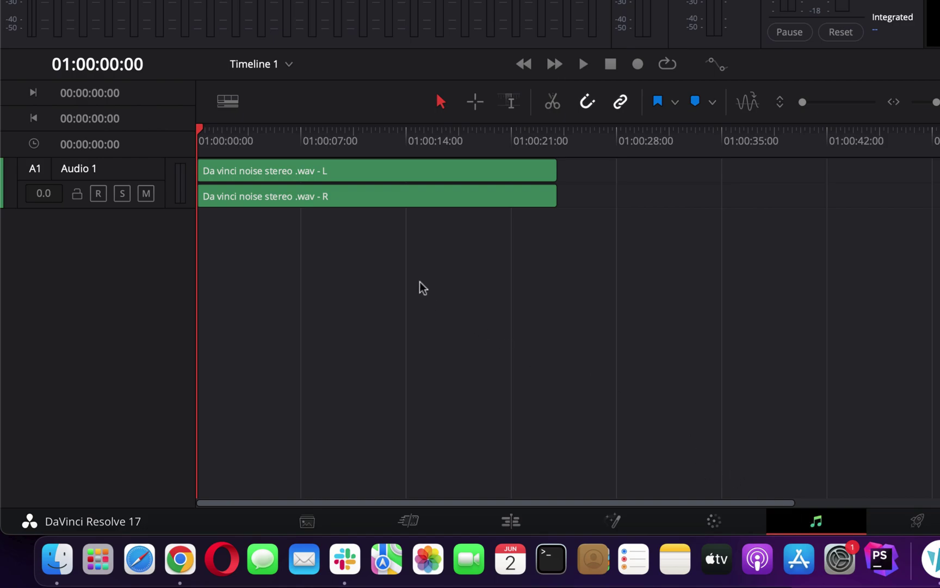
left_click_drag(174, 206, 156, 362)
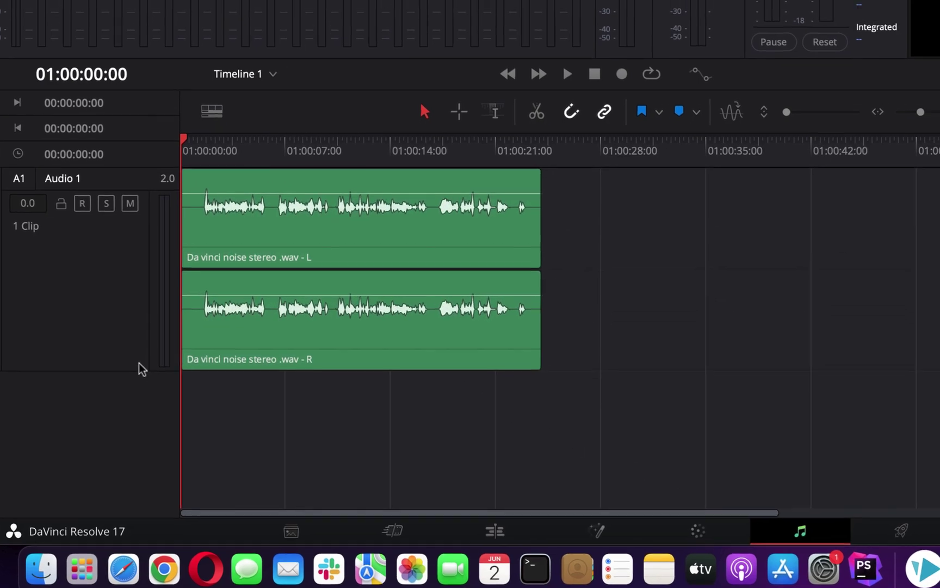
left_click_drag(67, 416, 66, 431)
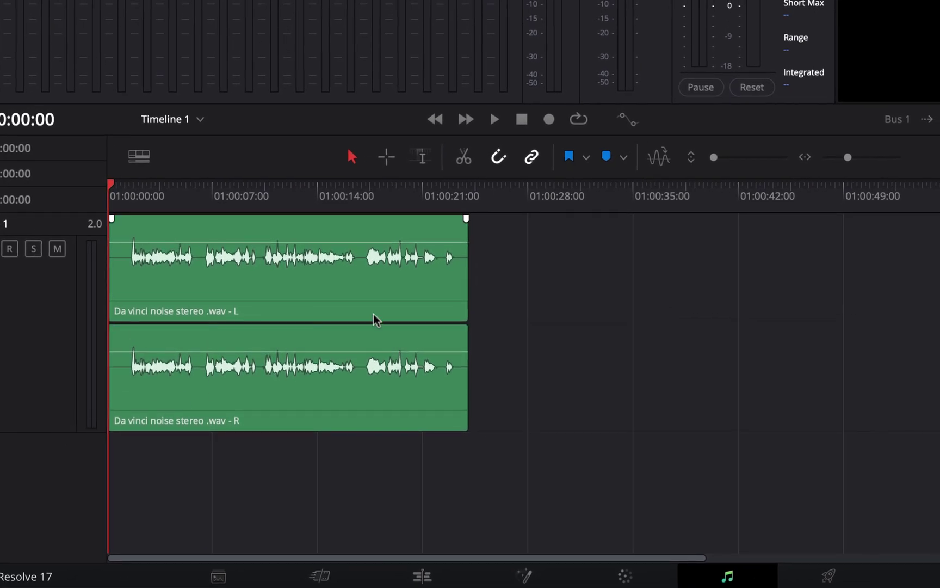
left_click_drag(847, 158, 852, 162)
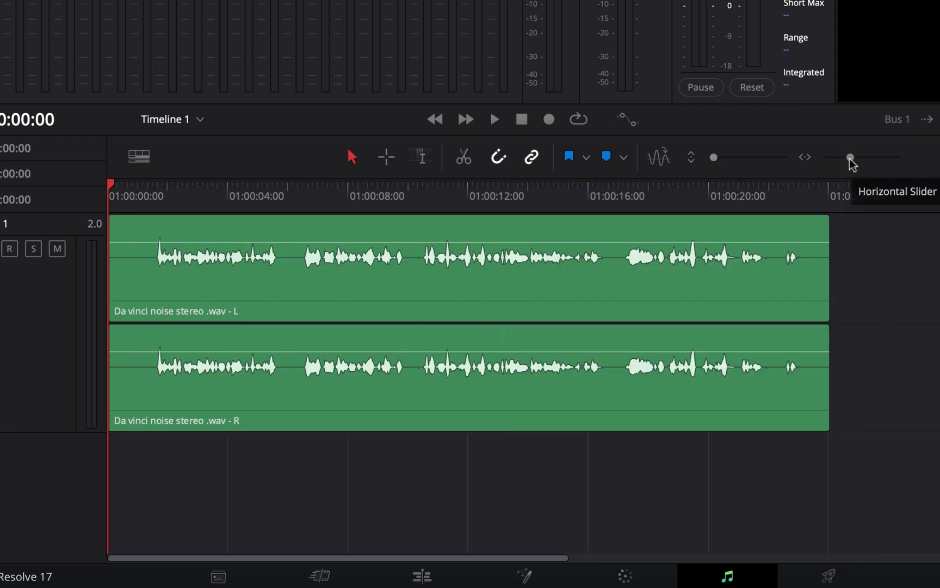
left_click_drag(715, 159, 741, 163)
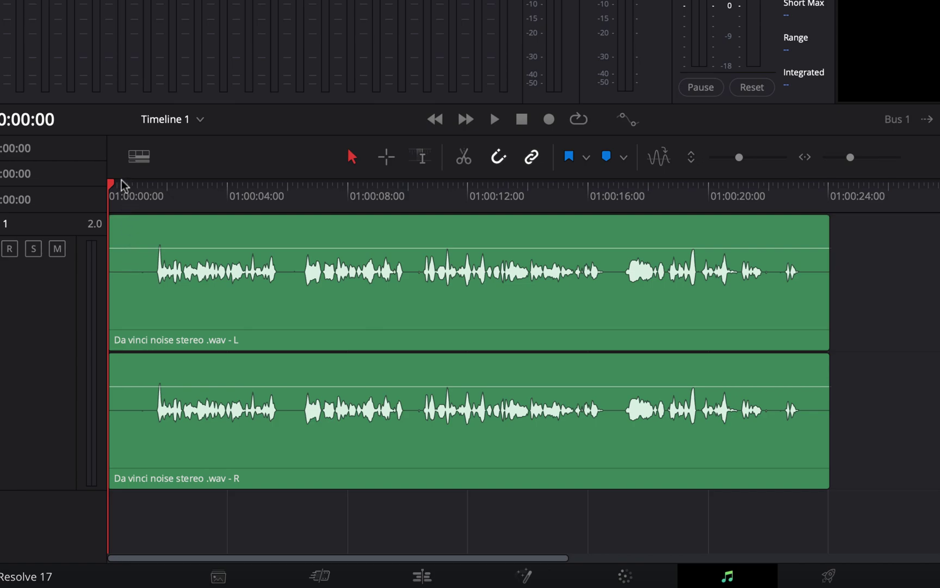
- Play the voice clip from near the start, then raise its gain to about +9.3 dB
left_click_drag(114, 182, 134, 192)
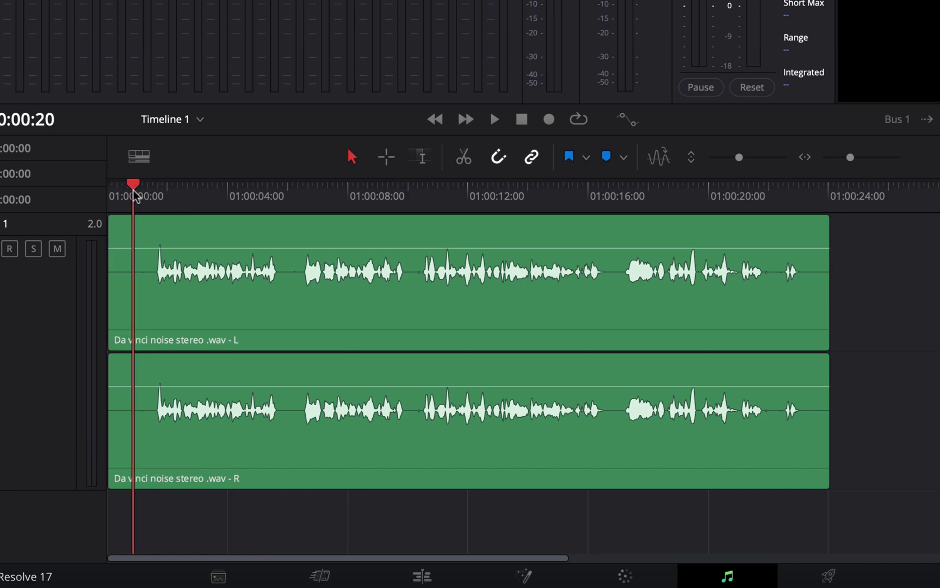
key("space")
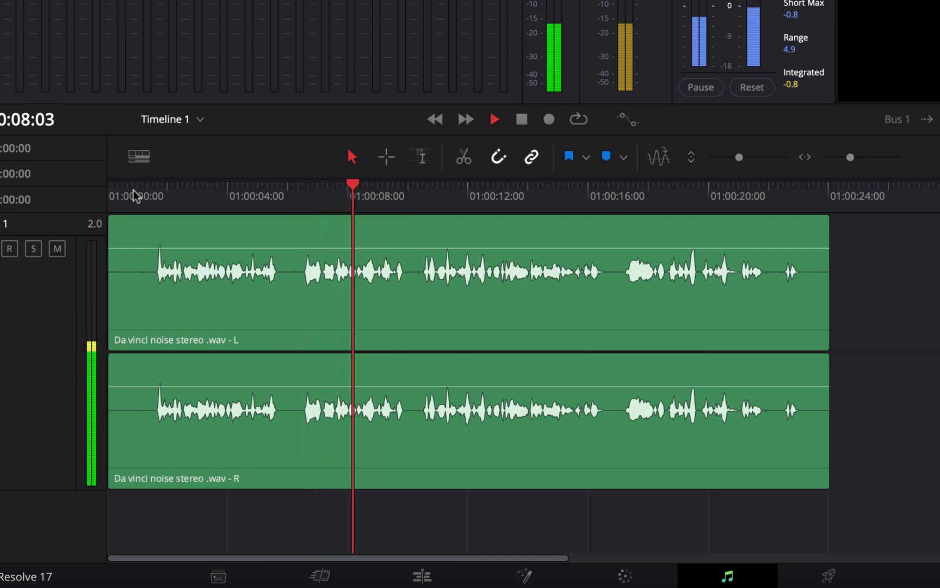
key("space")
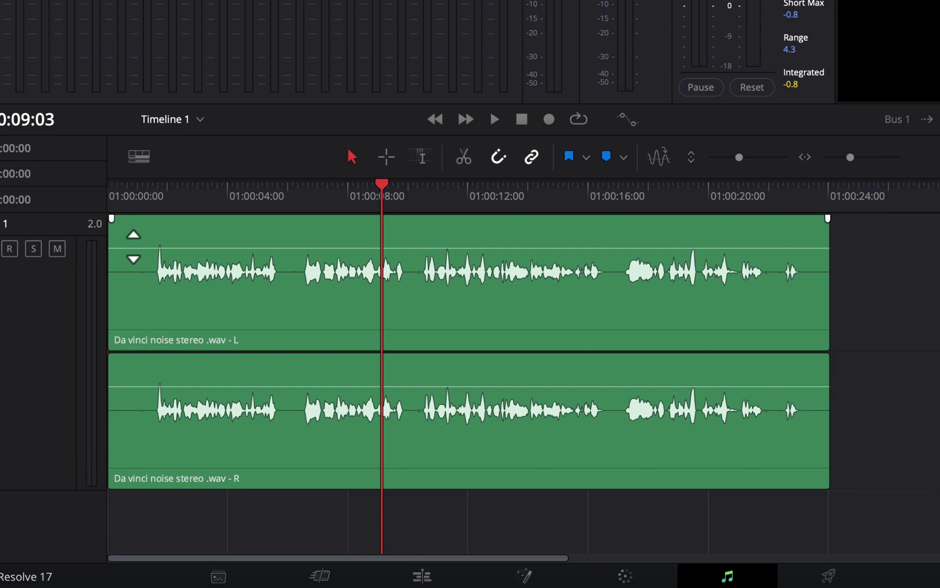
left_click(133, 248)
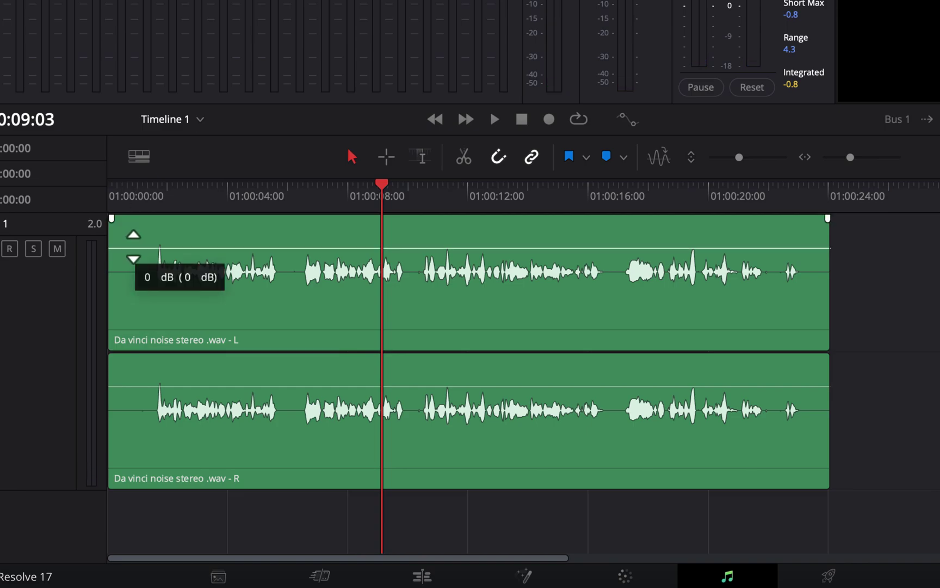
left_click_drag(133, 246, 134, 240)
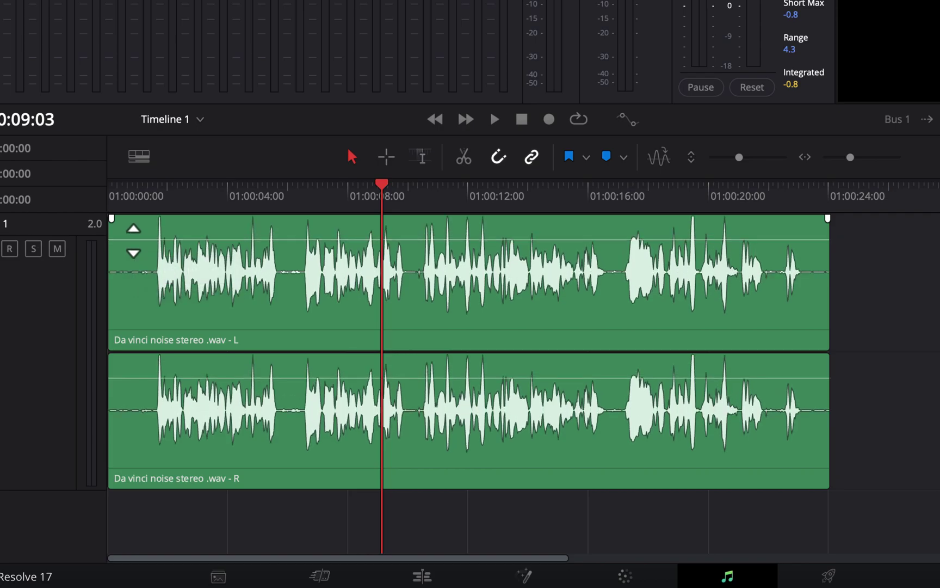
- Replay the boosted clip, then drag its gain back down near the original level
left_click(129, 185)
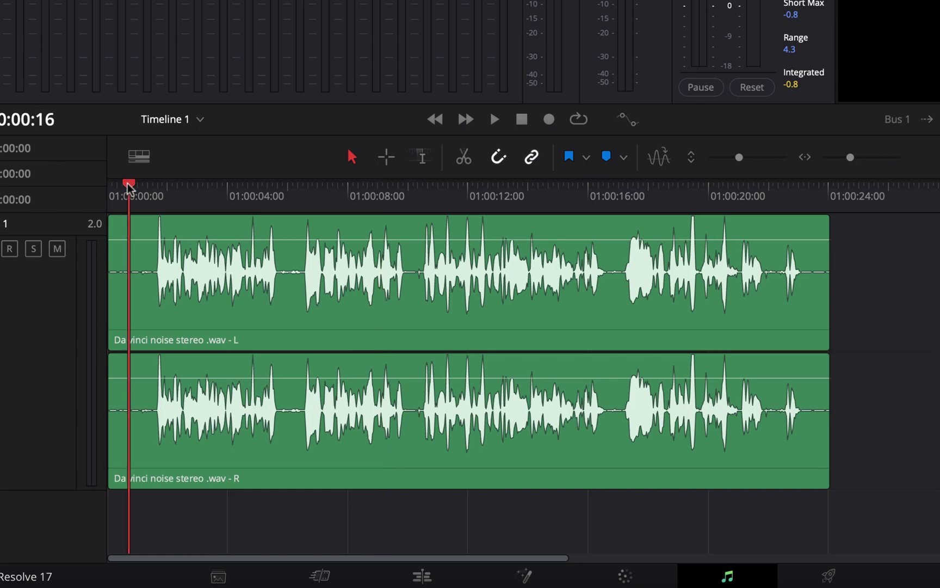
key("space")
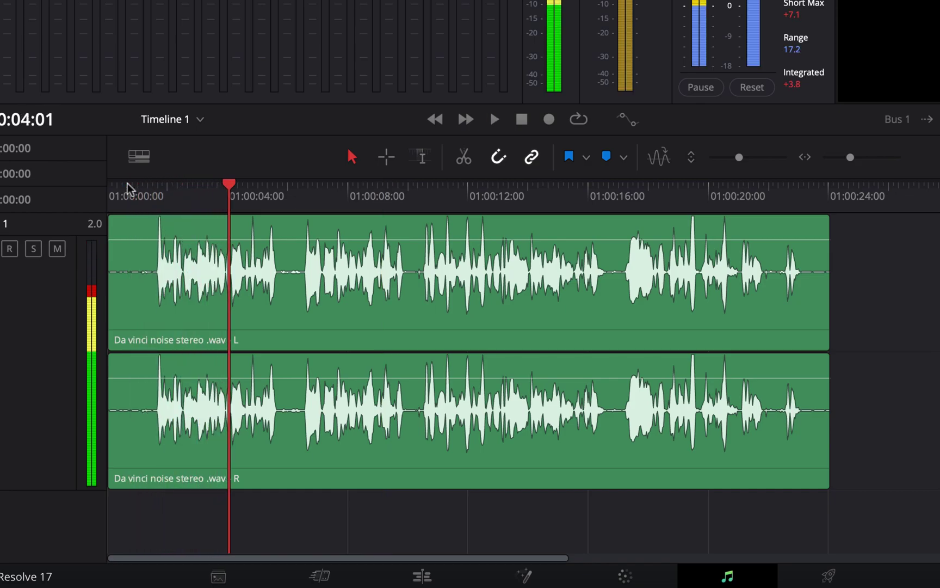
key("space")
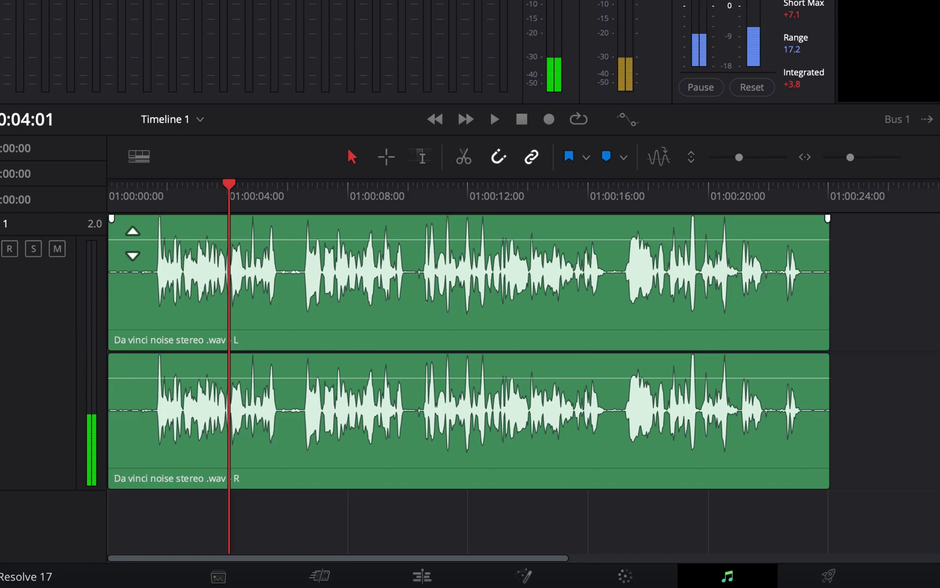
left_click_drag(132, 240, 132, 248)
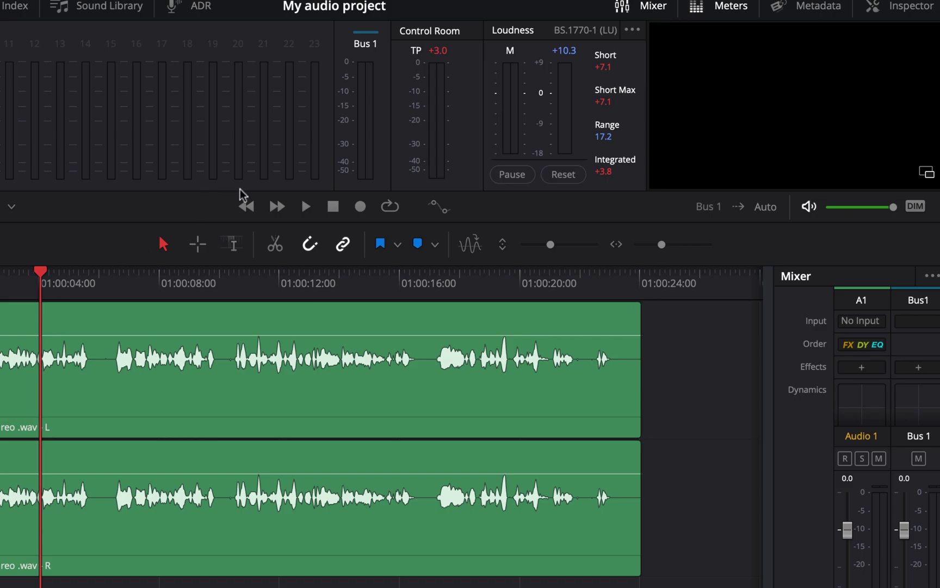
left_click(660, 6)
left_click(660, 6)
left_click(719, 9)
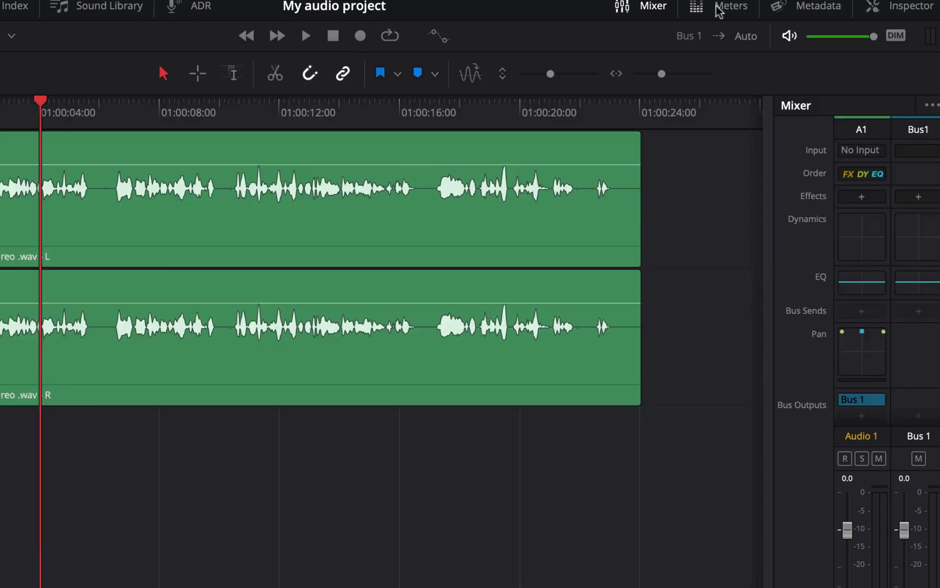
left_click(720, 9)
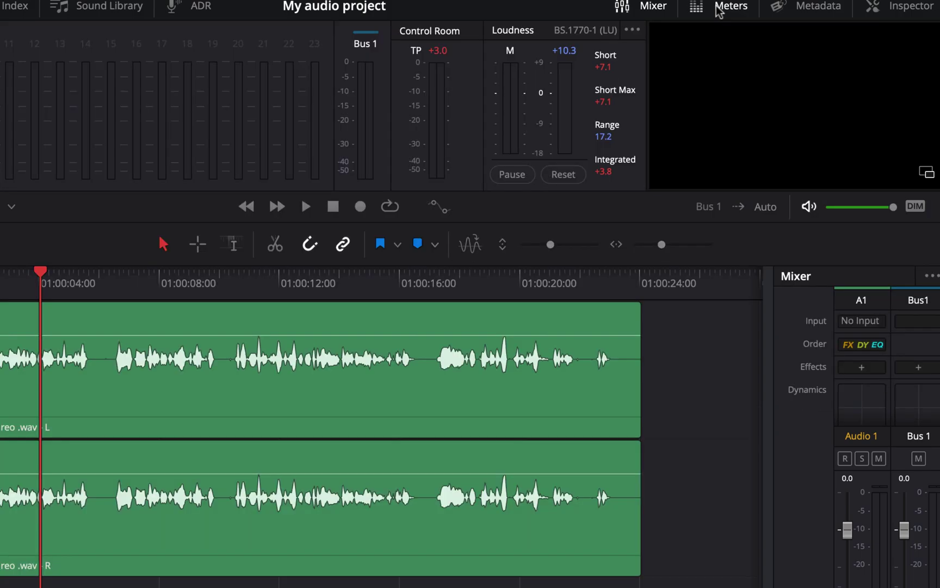
left_click(820, 9)
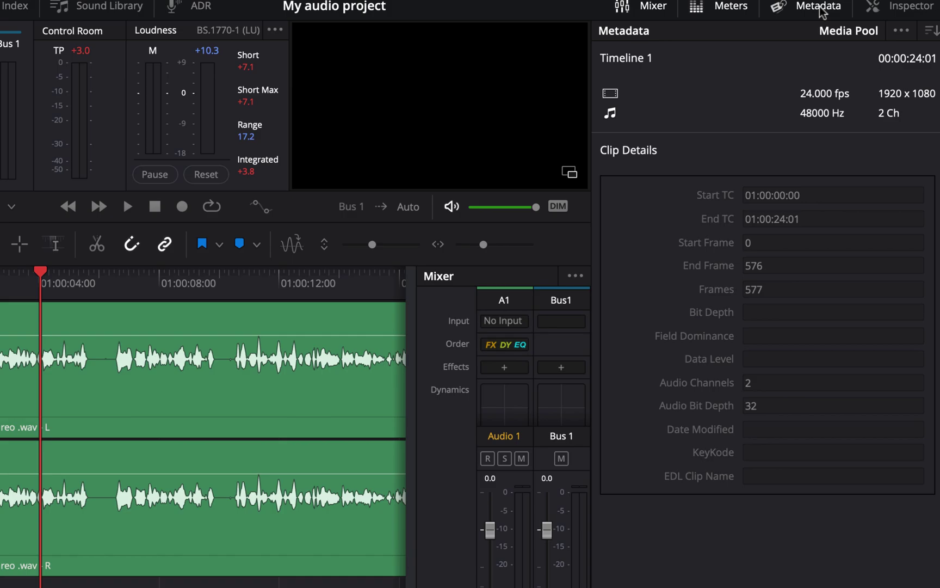
left_click(820, 8)
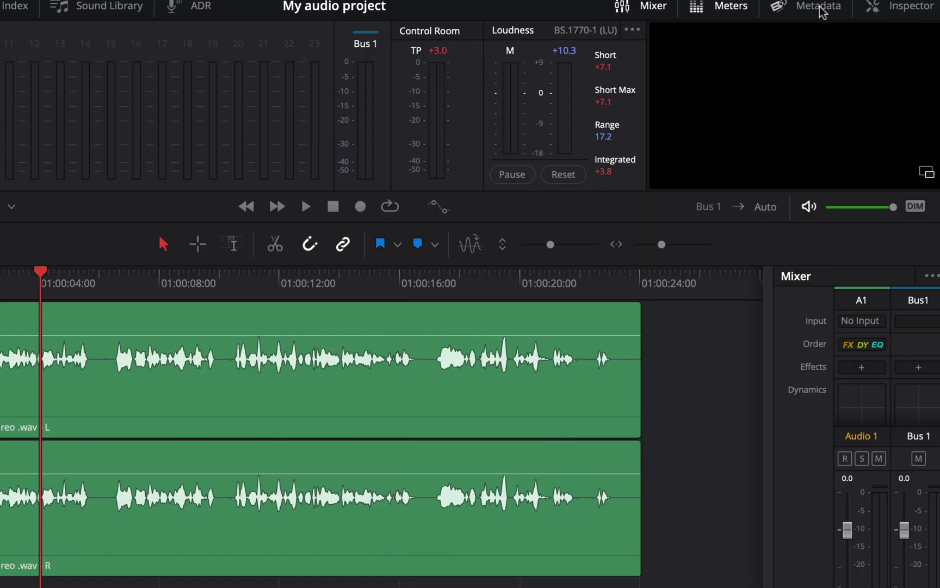
left_click(886, 12)
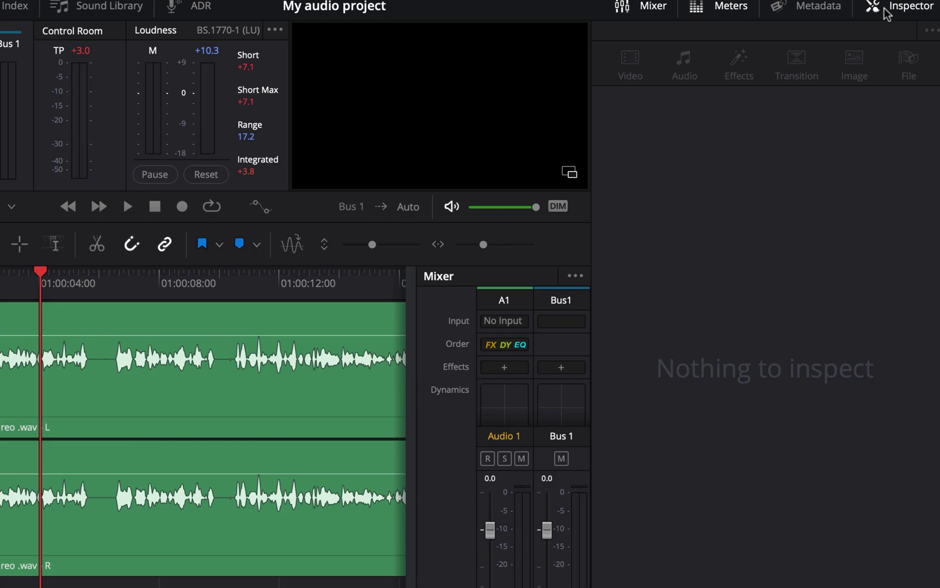
left_click(886, 12)
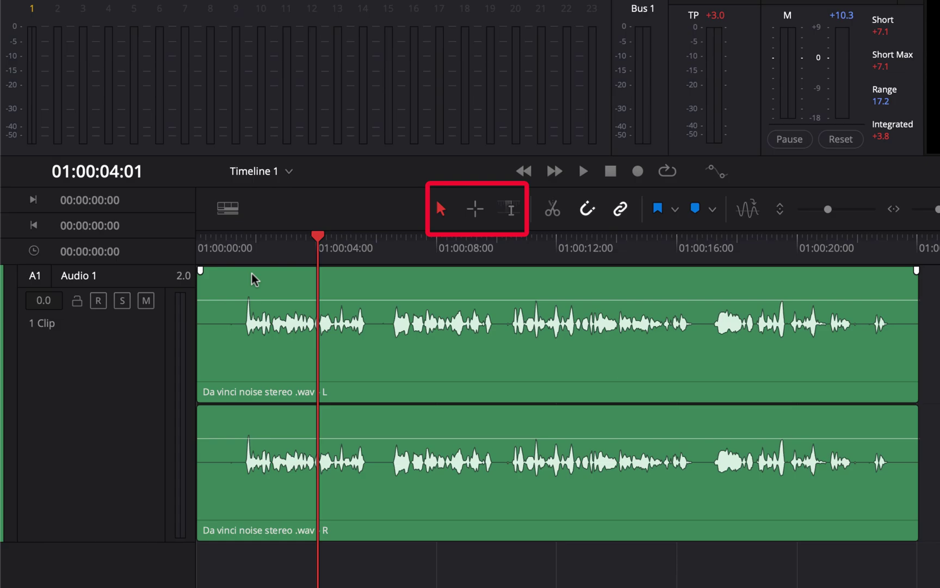
- With Range Selection, delete a short range at the clip's start, then undo it
left_click(252, 278)
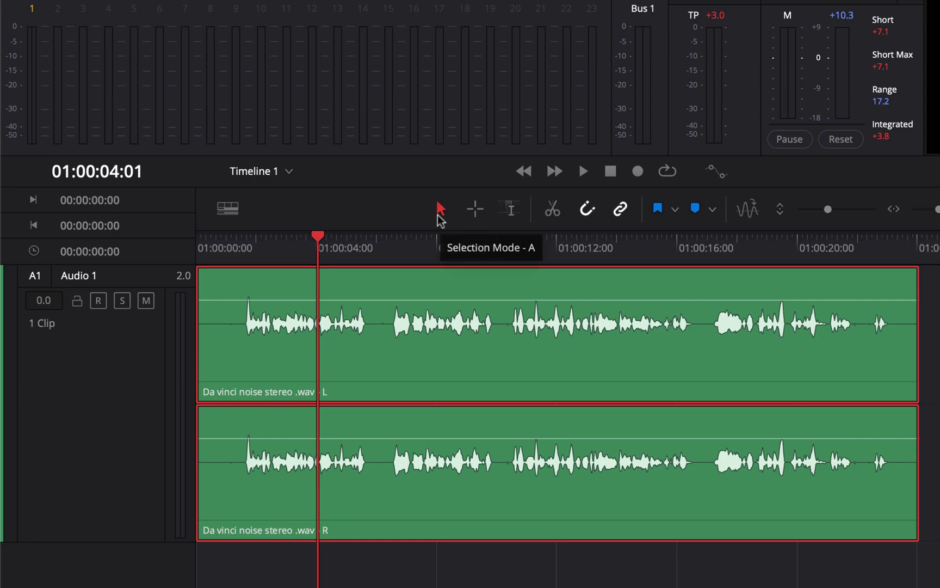
left_click(475, 210)
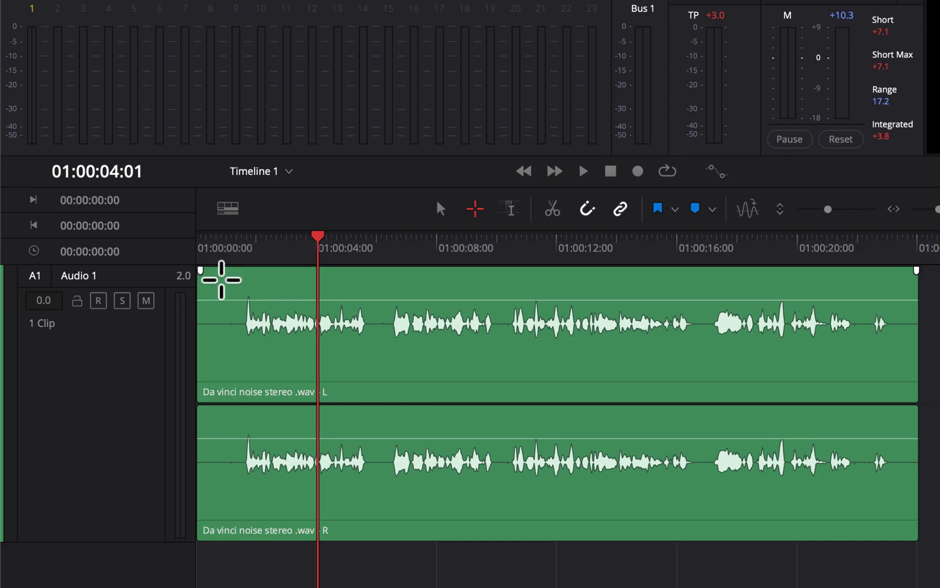
left_click_drag(220, 275, 315, 283)
key("BackSpace")
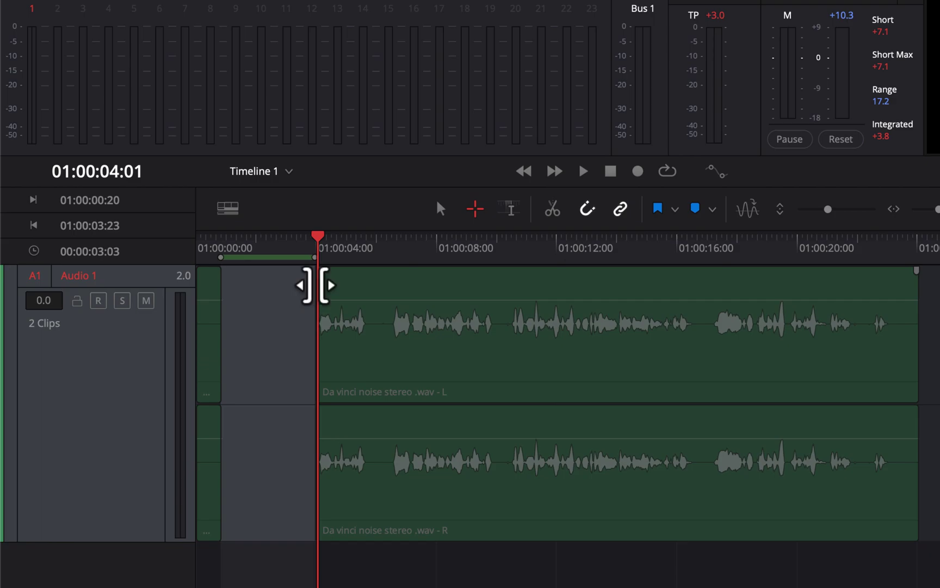
key("super+z")
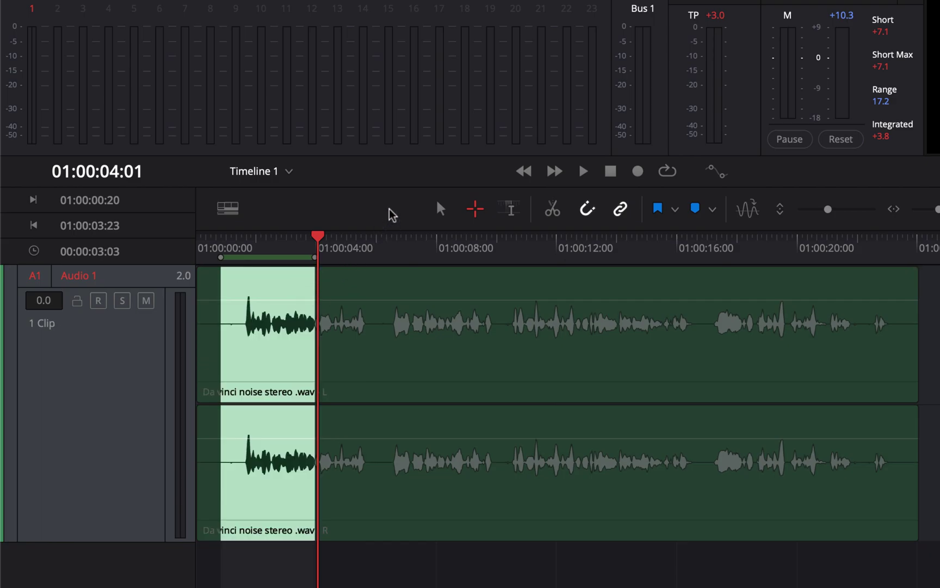
- Mark 01:00:01:14–01:00:04:23 with Edit Selection, delete and undo, then return to the Selection tool
left_click(511, 216)
left_click_drag(245, 308, 347, 299)
key("Delete")
key("super+z")
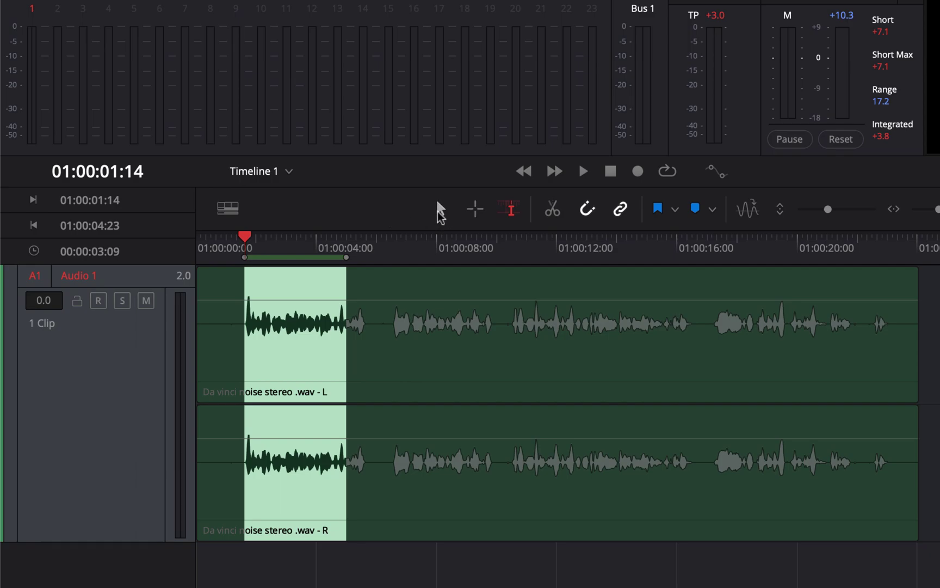
left_click(439, 211)
left_click(226, 290)
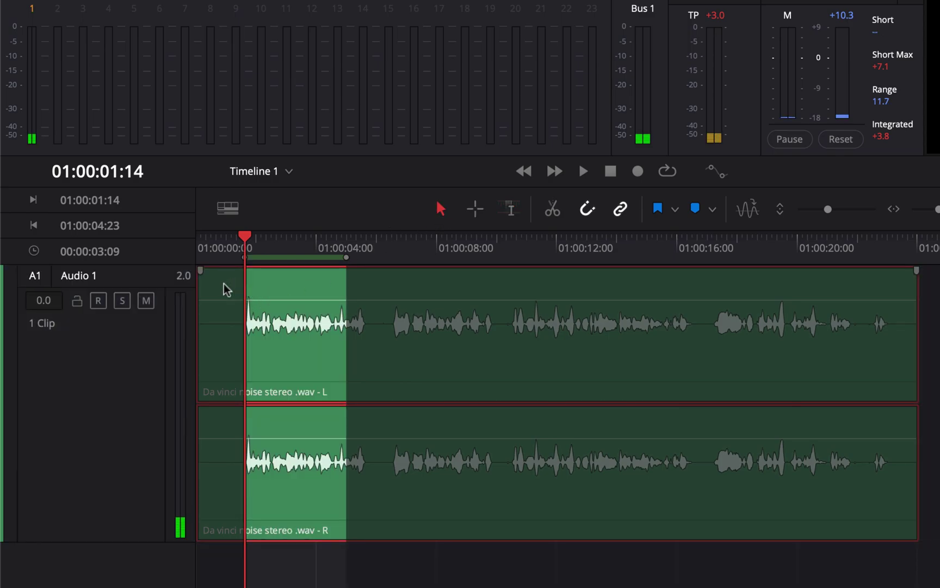
left_click_drag(226, 290, 193, 289)
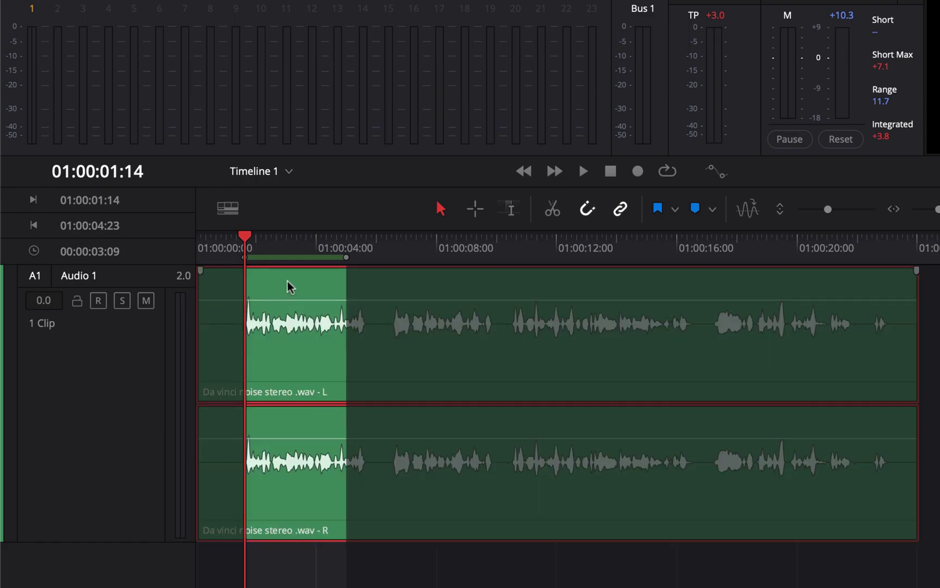
- Change the Audio 1 track colour to Orange
left_click(210, 292)
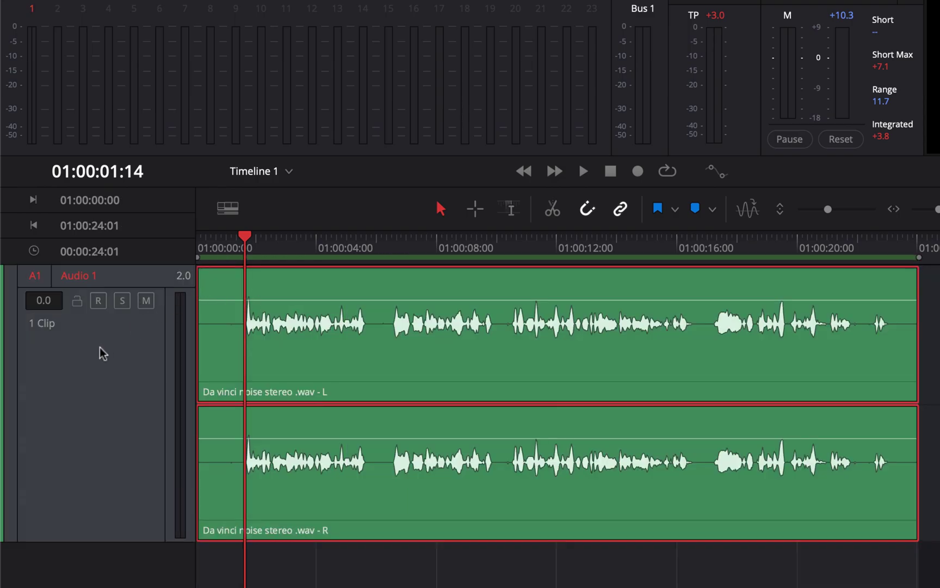
right_click(96, 361)
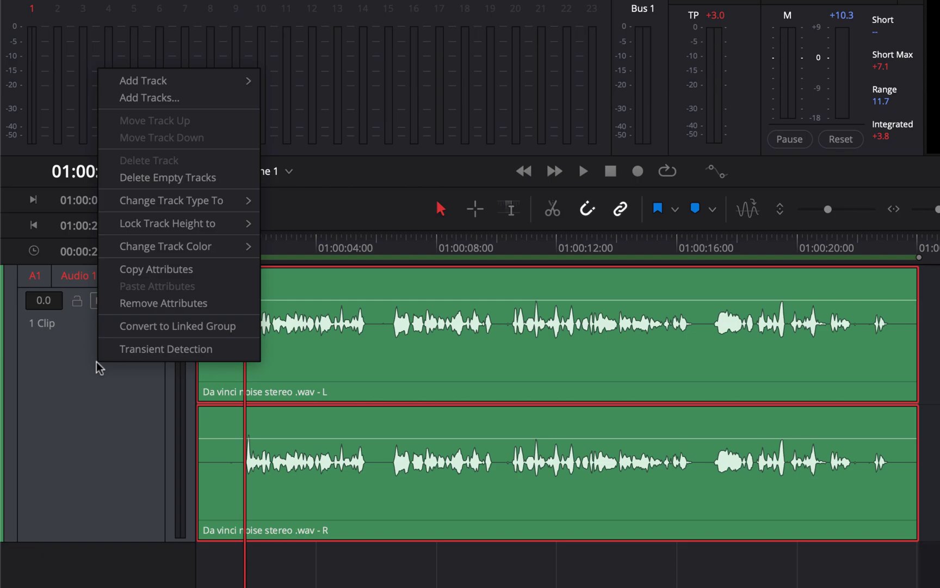
mouse_move(200, 211)
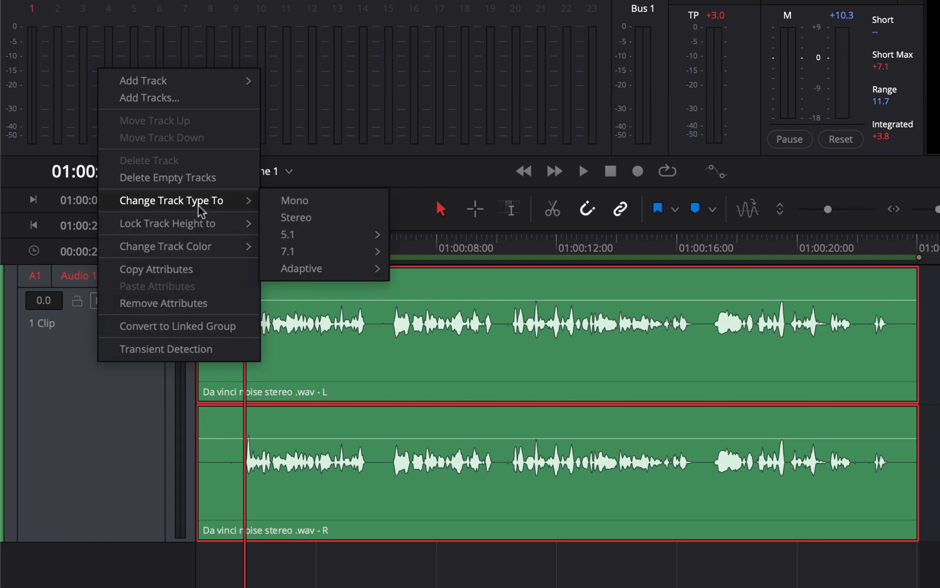
mouse_move(214, 251)
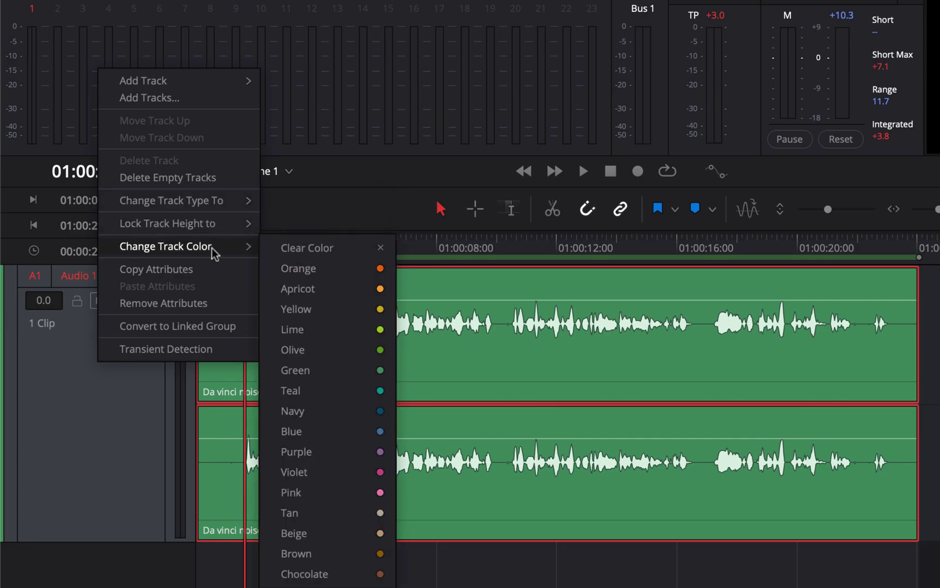
left_click(303, 277)
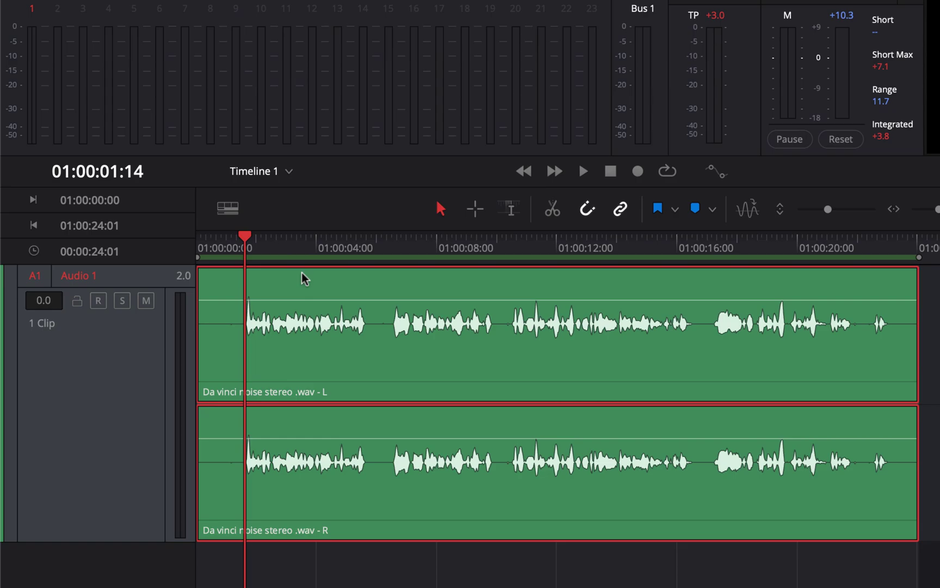
- Open the voice clip's Clip Attributes and close them without changes
right_click(302, 277)
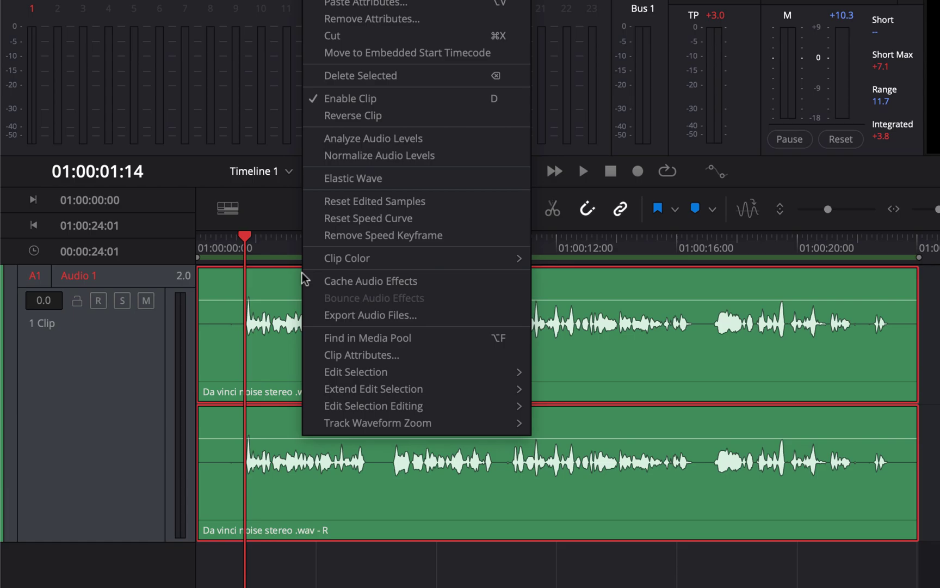
left_click(347, 355)
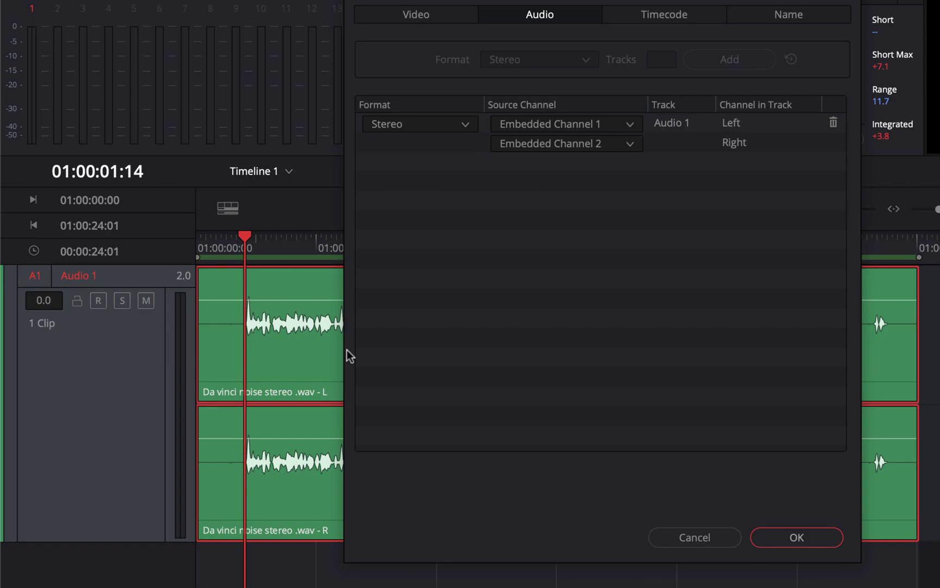
key("Escape")
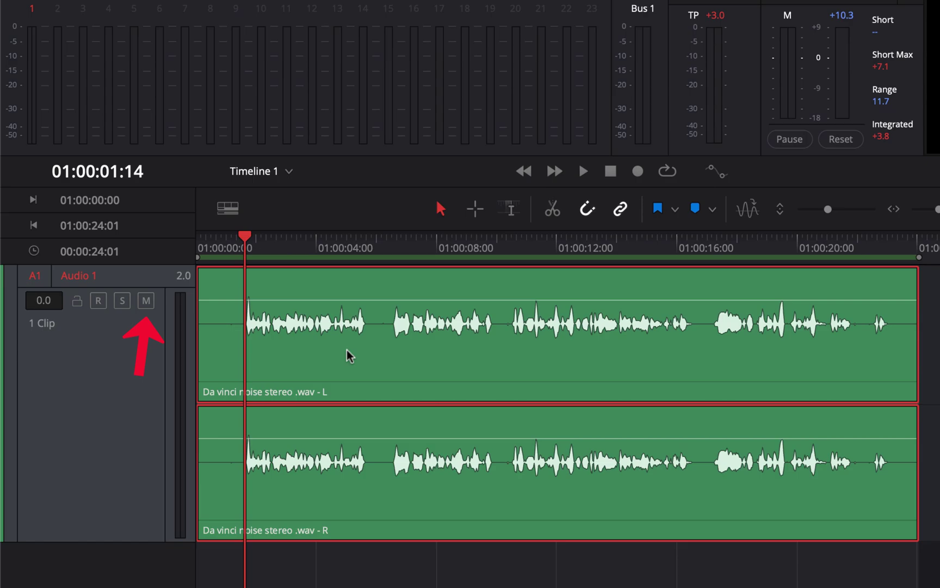
- Test mute and solo on Audio 1 during playback, leaving it unmuted and unsoloed
left_click(146, 301)
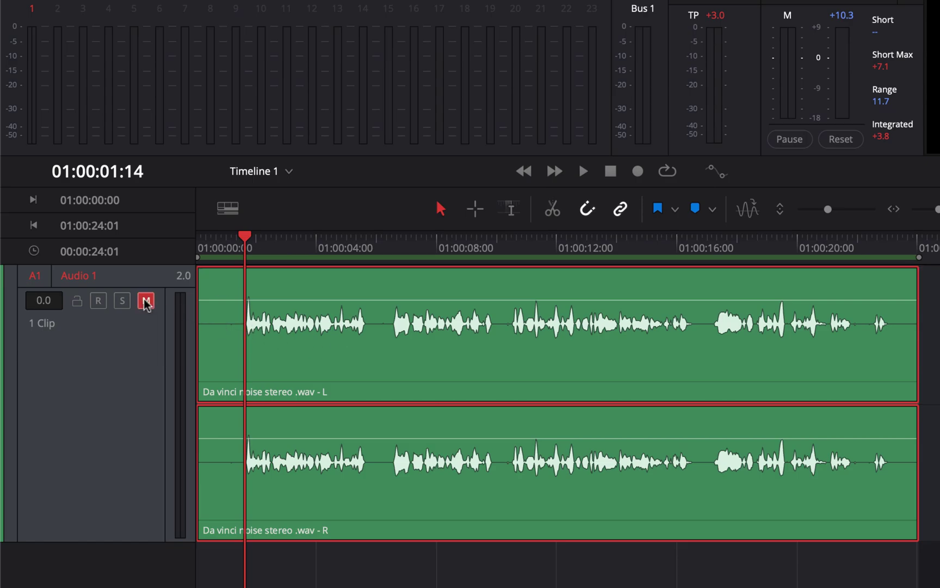
key("space")
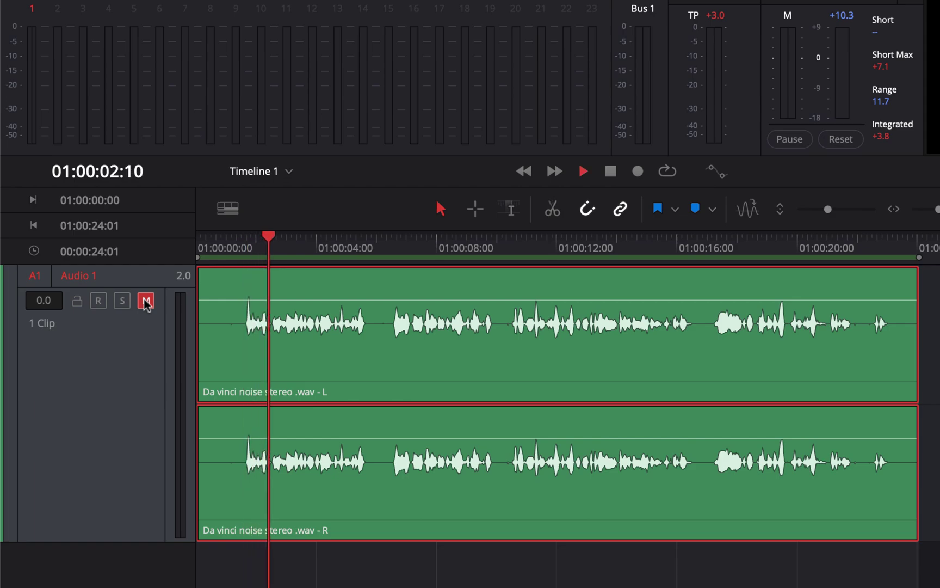
key("space")
left_click(146, 301)
left_click(123, 301)
left_click(123, 301)
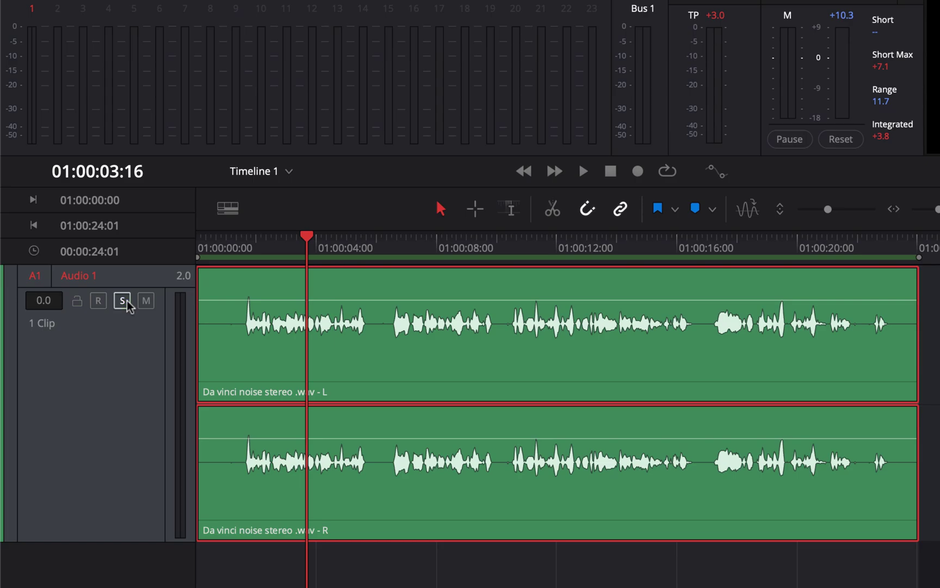
- Lock Audio 1, move the playhead to 01:00:04:23, then unlock the track
left_click(76, 301)
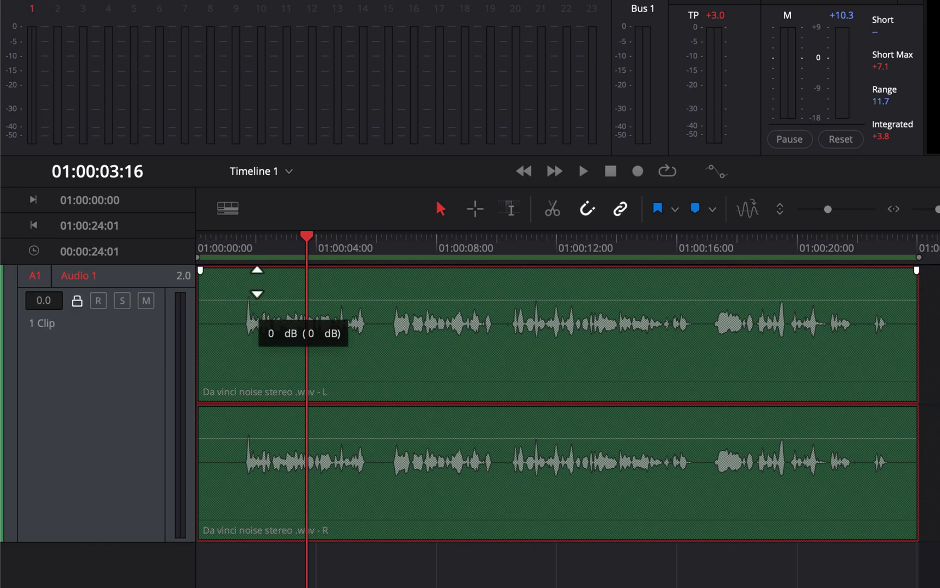
left_click_drag(310, 241, 345, 241)
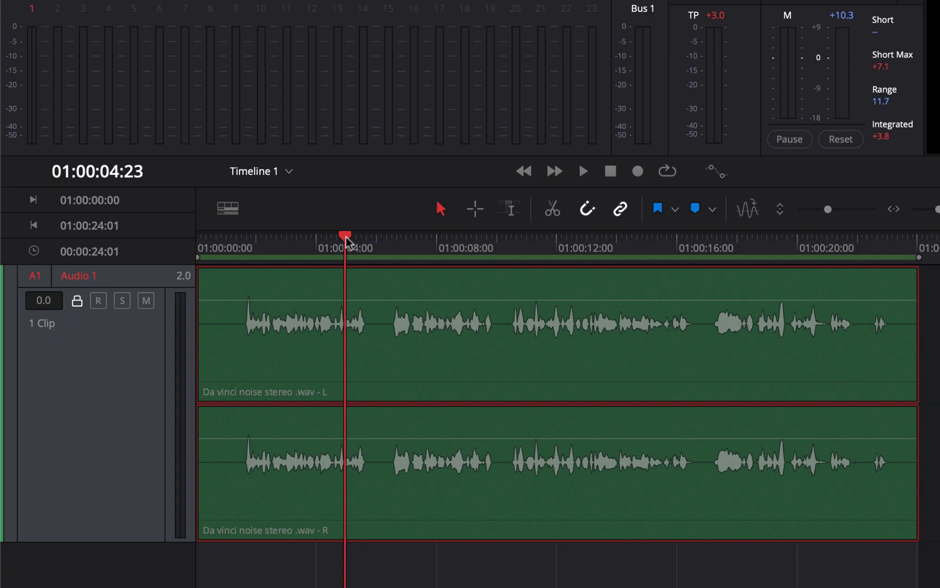
left_click(475, 209)
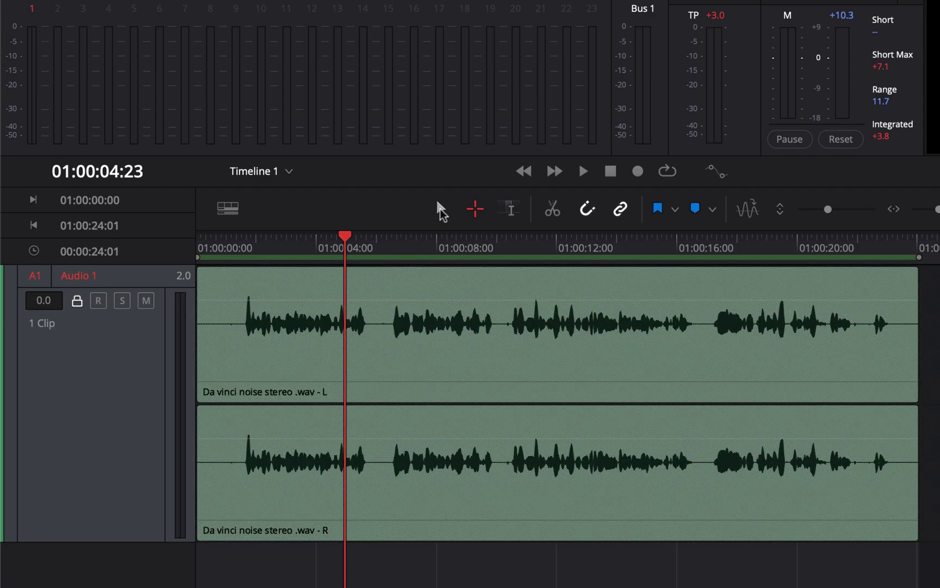
left_click(441, 209)
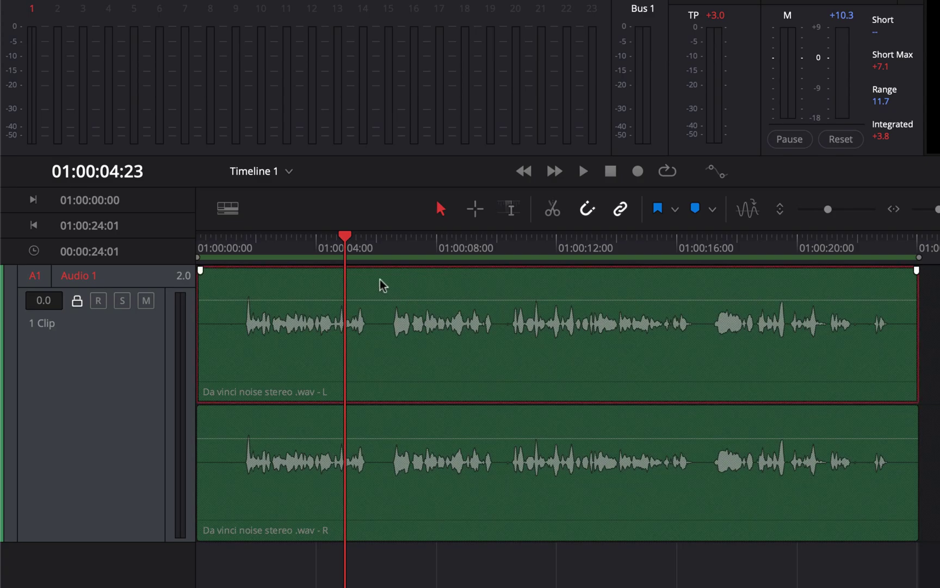
left_click(77, 300)
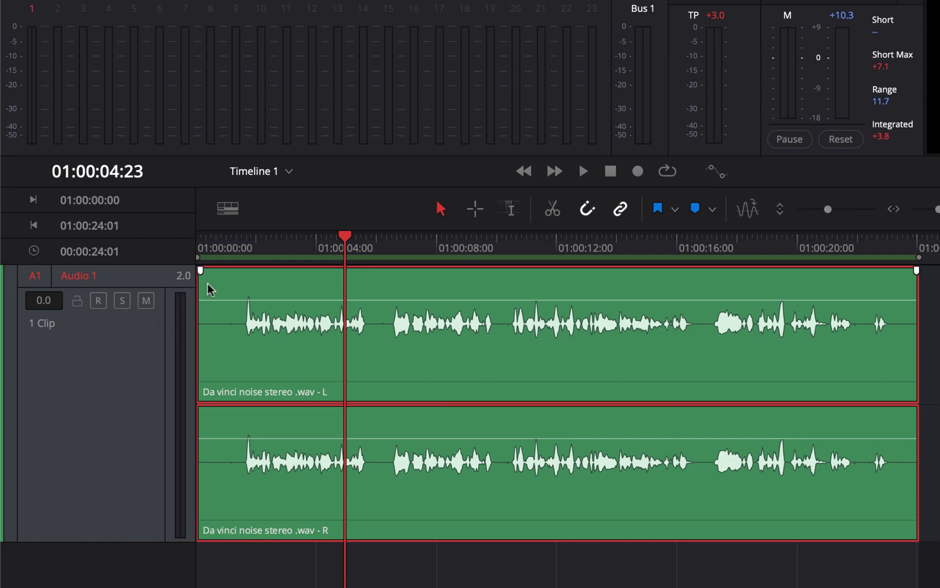
left_click_drag(200, 272, 302, 277)
key("Home")
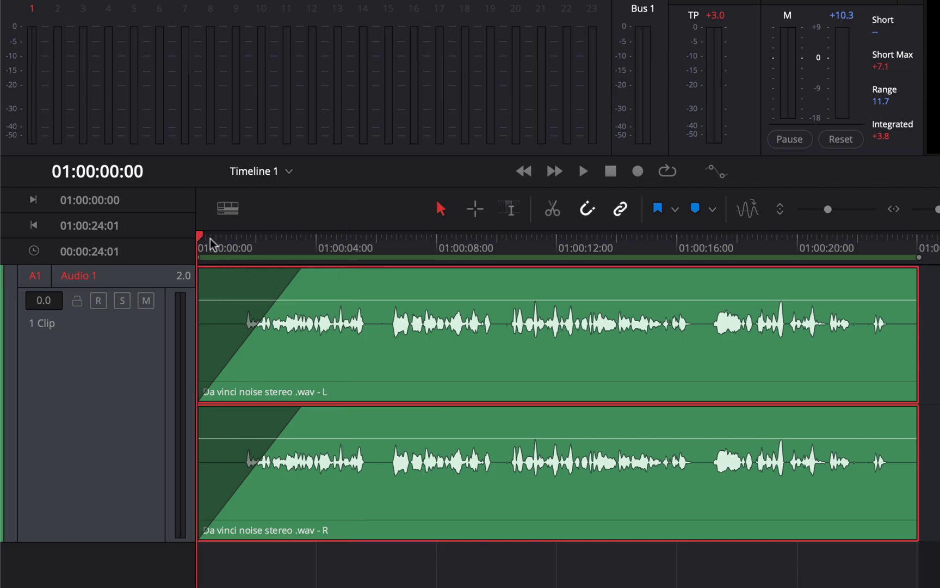
key("space")
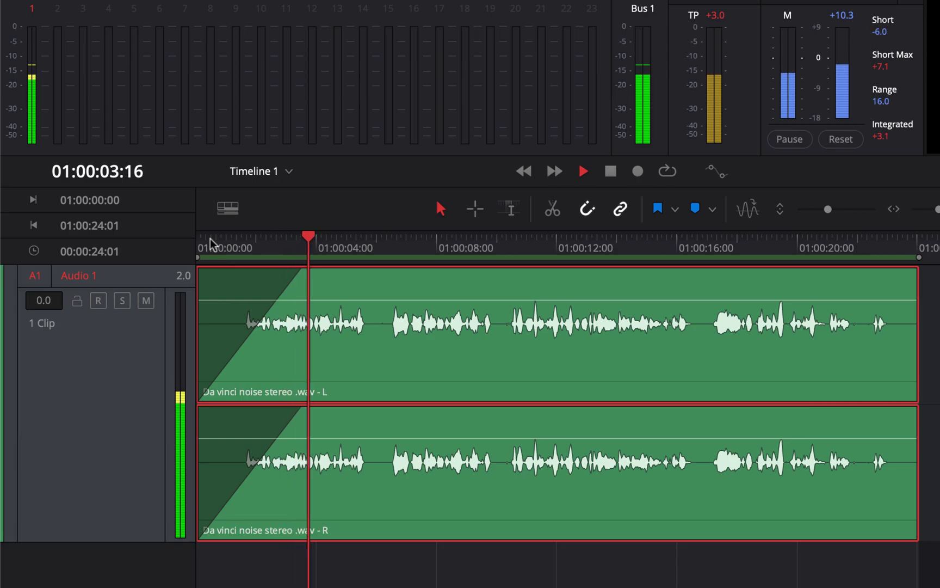
key("space")
key("Home")
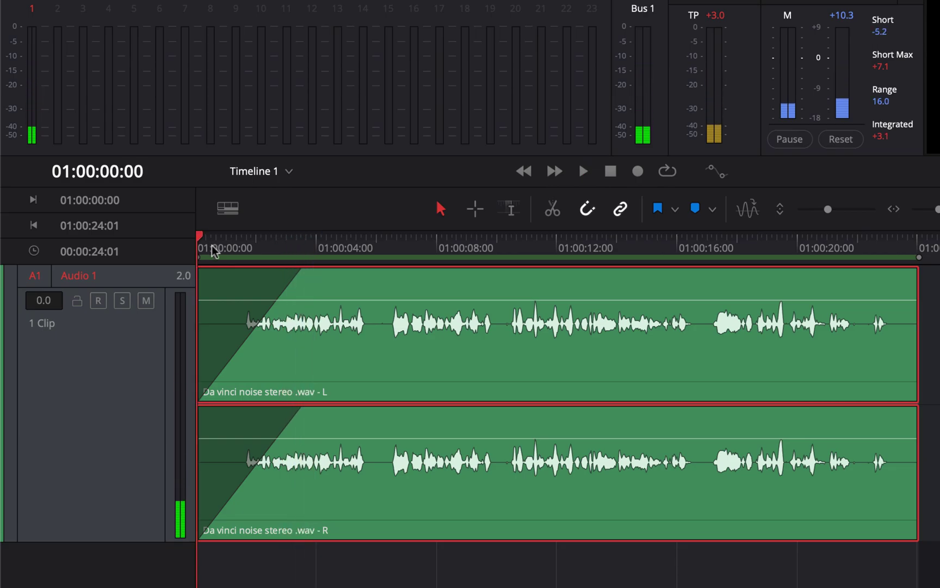
left_click_drag(299, 270, 199, 270)
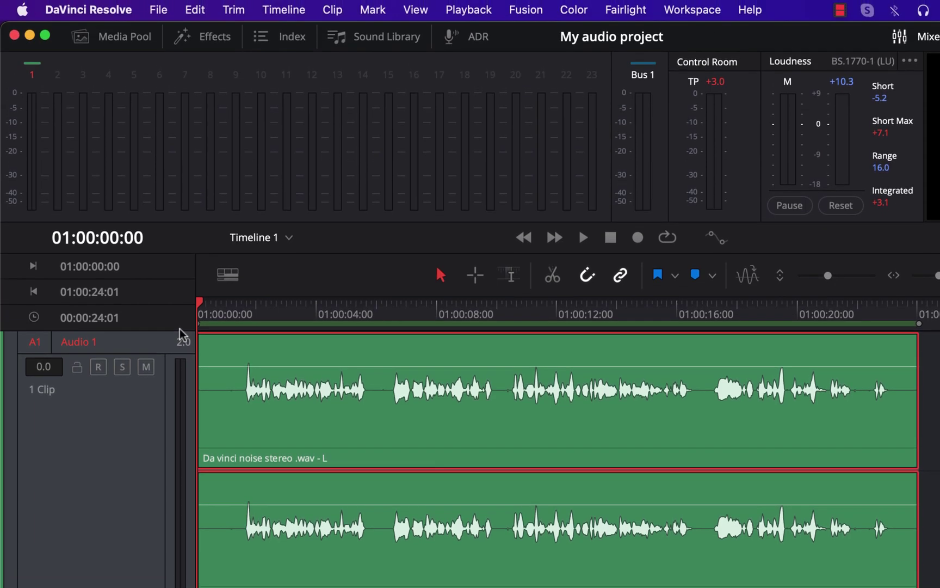
- Drag the De-Esser from Fairlight FX onto the Audio 1 track, then close the effects library
left_click(214, 39)
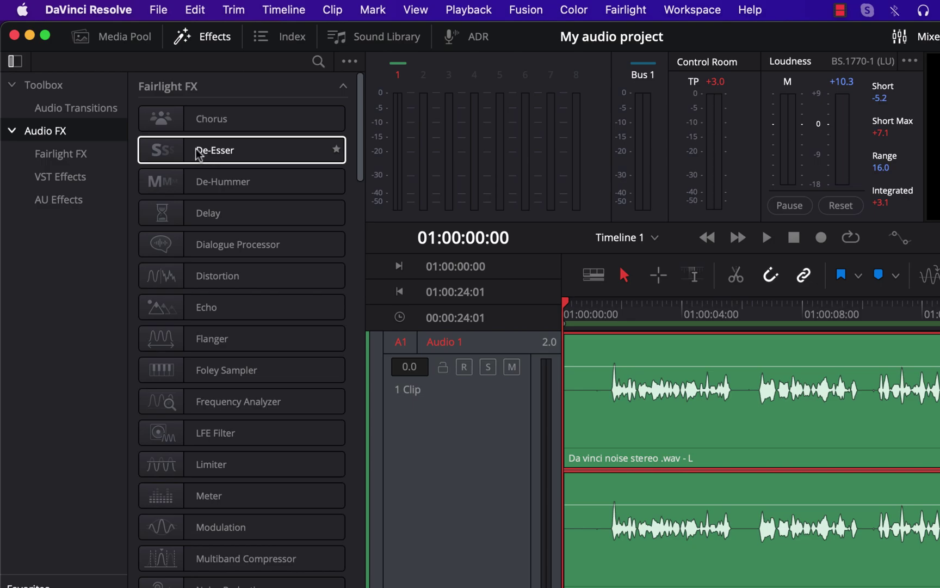
left_click_drag(199, 156, 438, 436)
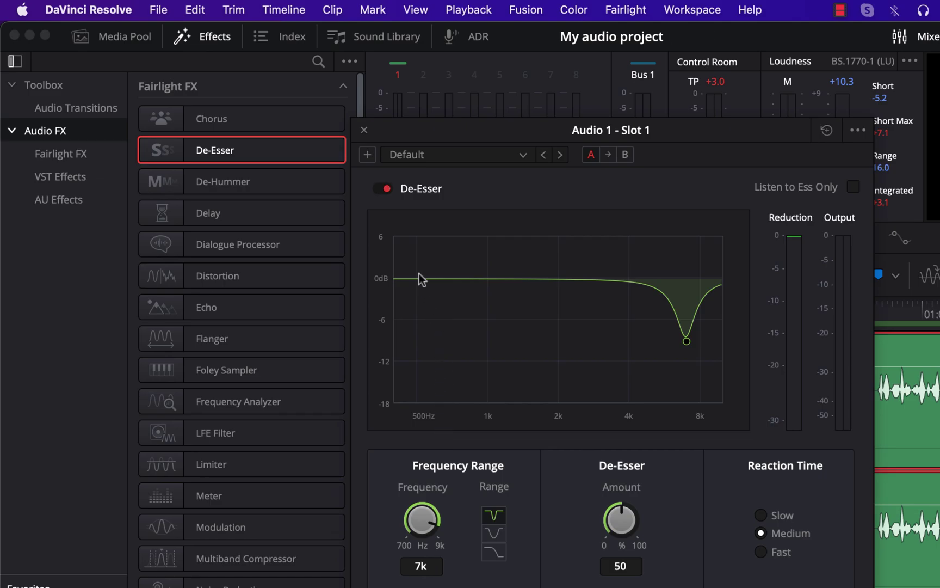
left_click(218, 39)
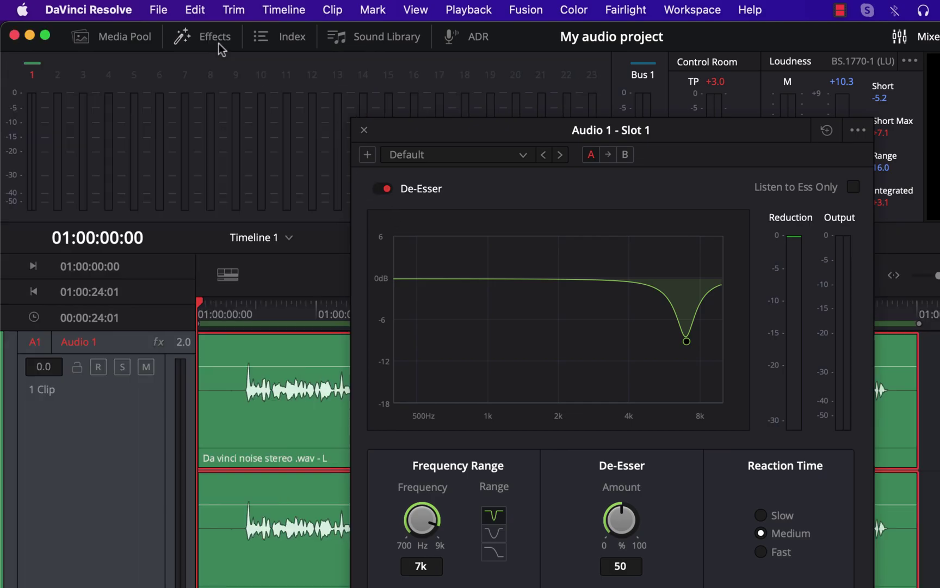
- Toggle the De-Esser off and on, move its settings window aside, and play the clip
left_click(385, 189)
left_click(386, 189)
left_click_drag(528, 130, 617, 129)
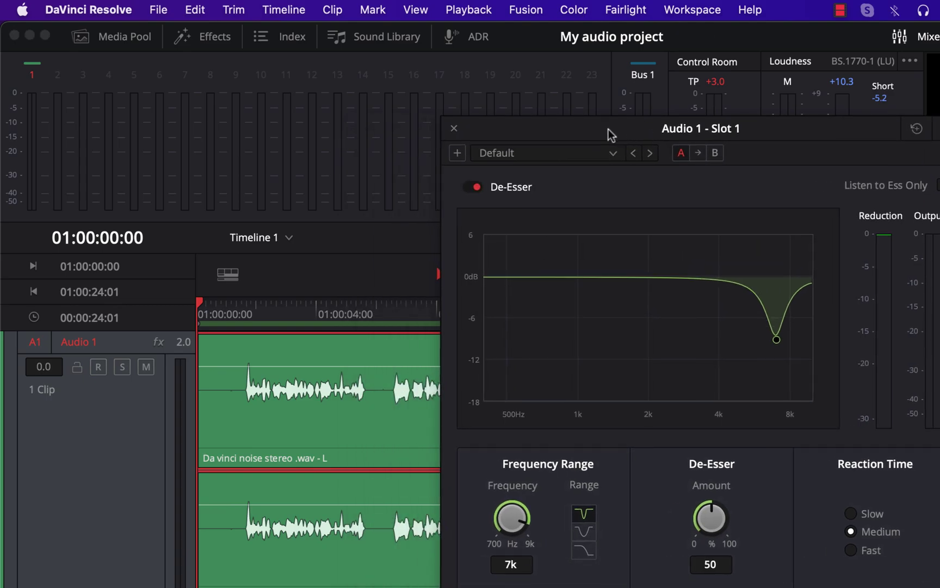
left_click(199, 302)
key("space")
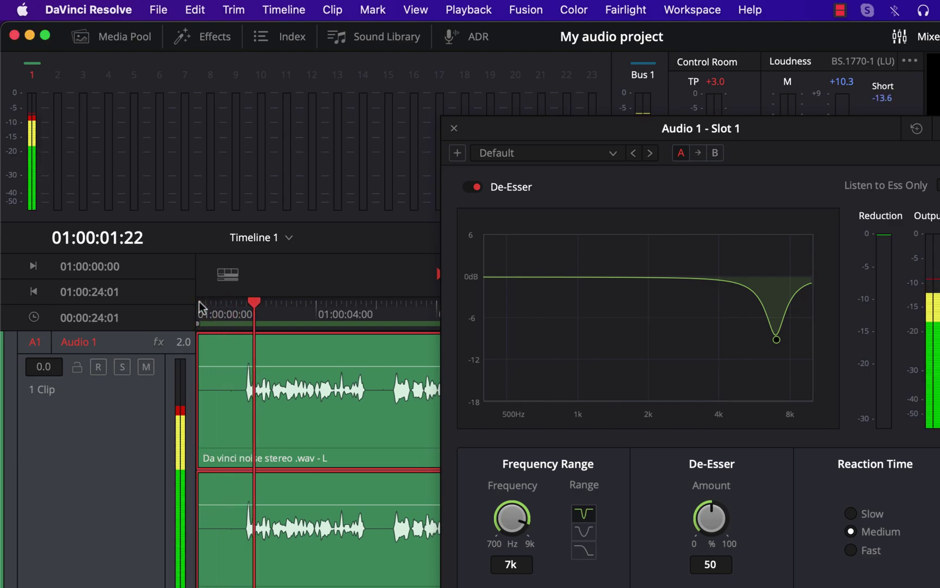
- A/B the De-Esser, raise Amount to 80.7, reset it to 50, and close its settings
left_click(473, 188)
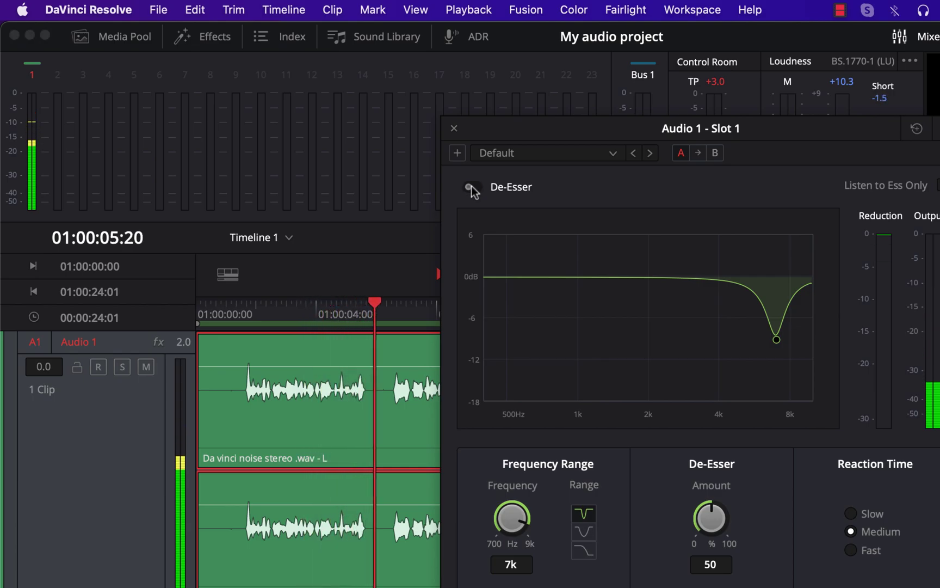
left_click(472, 187)
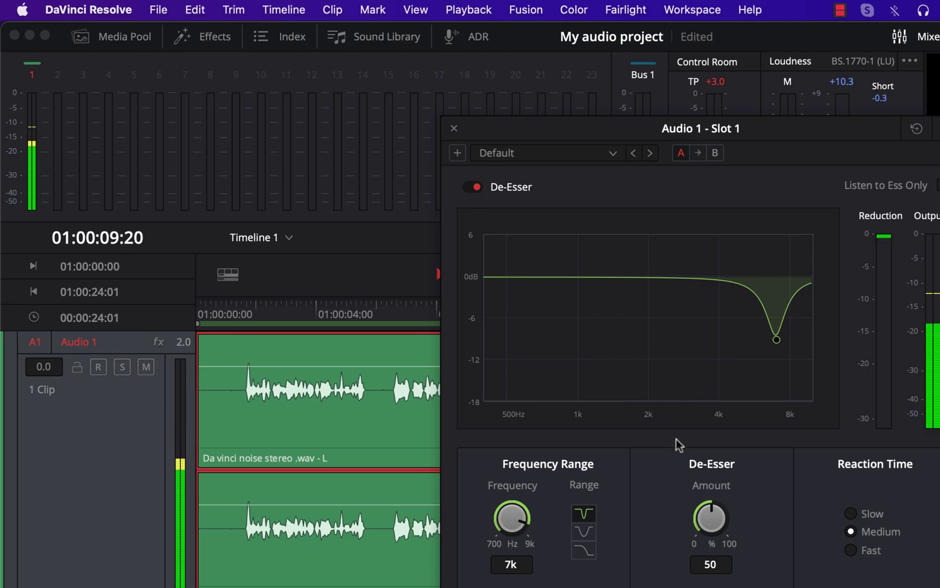
left_click_drag(714, 500, 768, 564)
left_click_drag(731, 516, 751, 547)
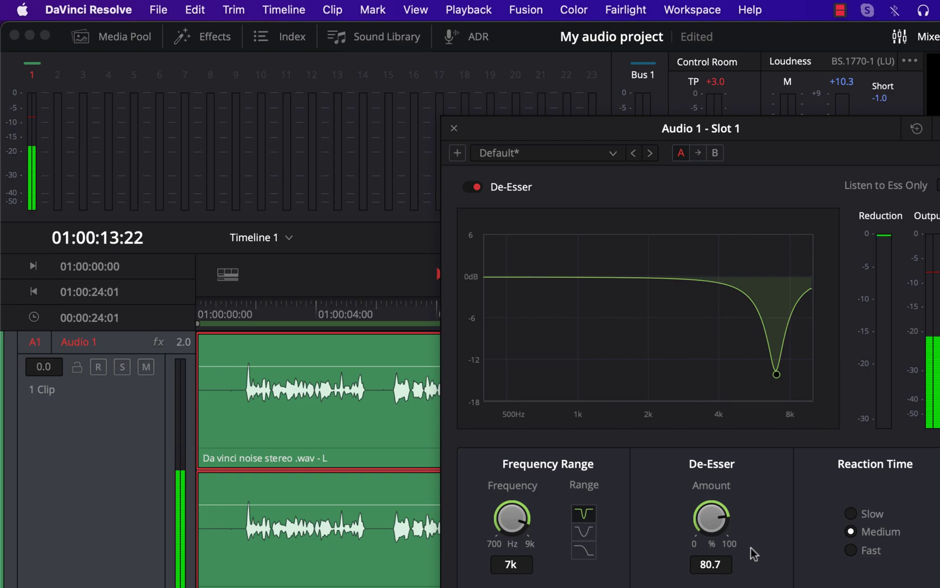
double_click(705, 522)
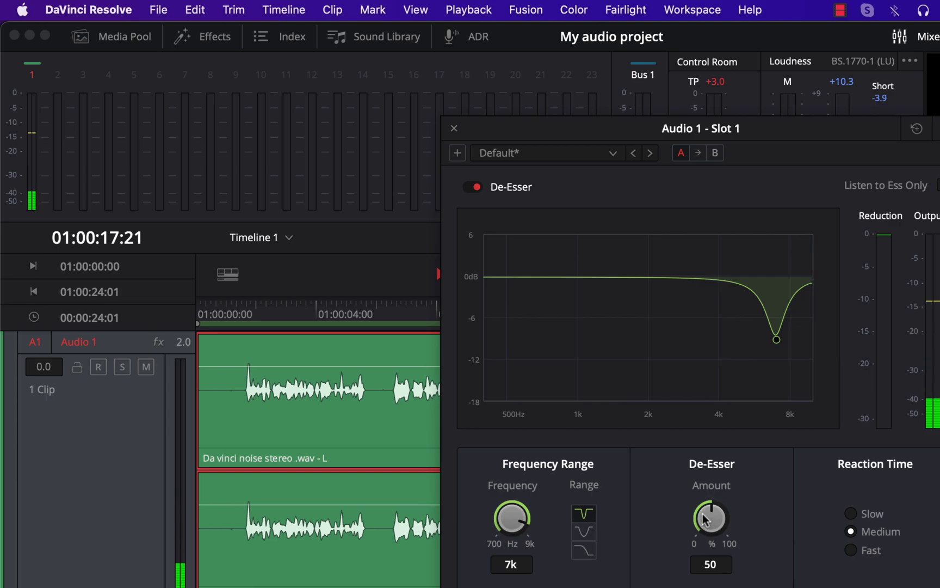
left_click(453, 129)
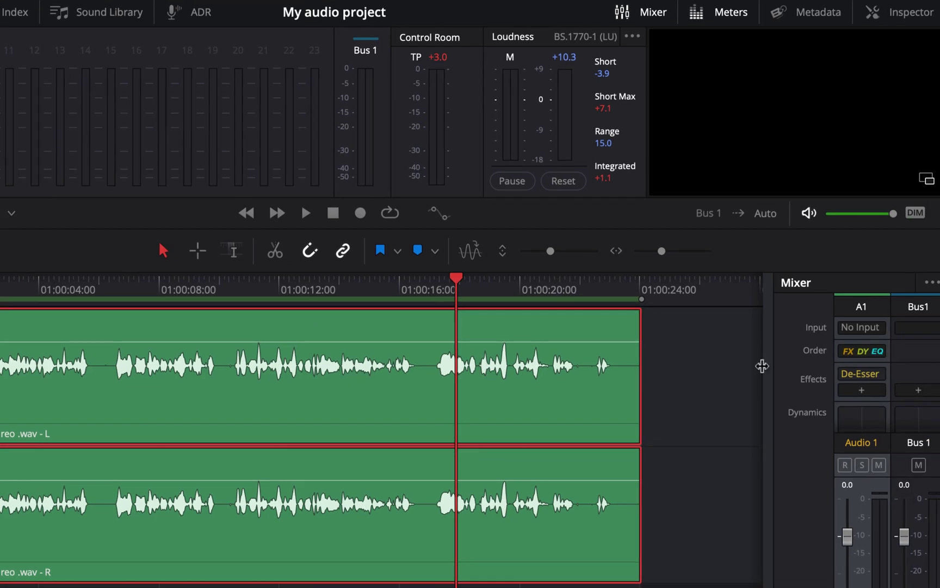
- Reopen and close the De-Esser settings from Audio 1's Mixer effect slot
mouse_move(850, 381)
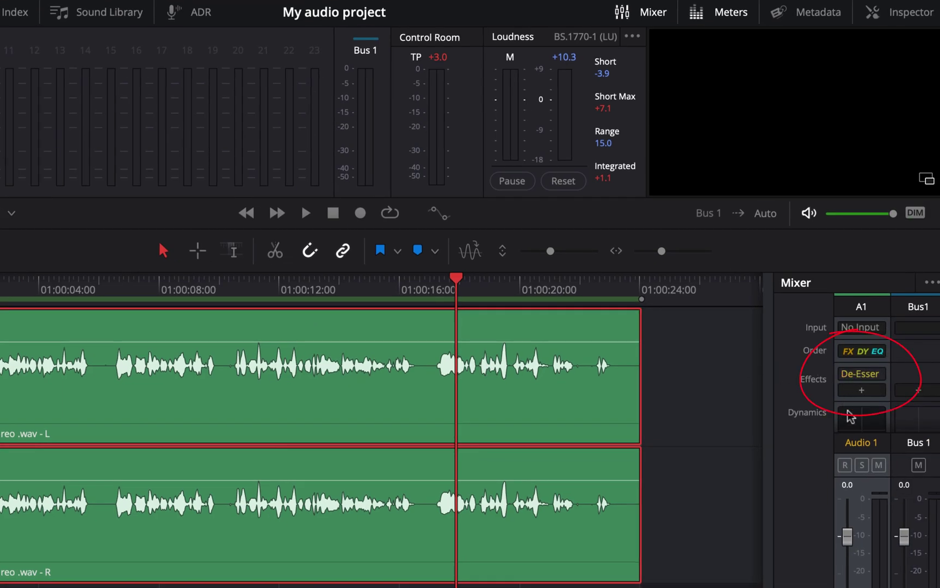
left_click(863, 374)
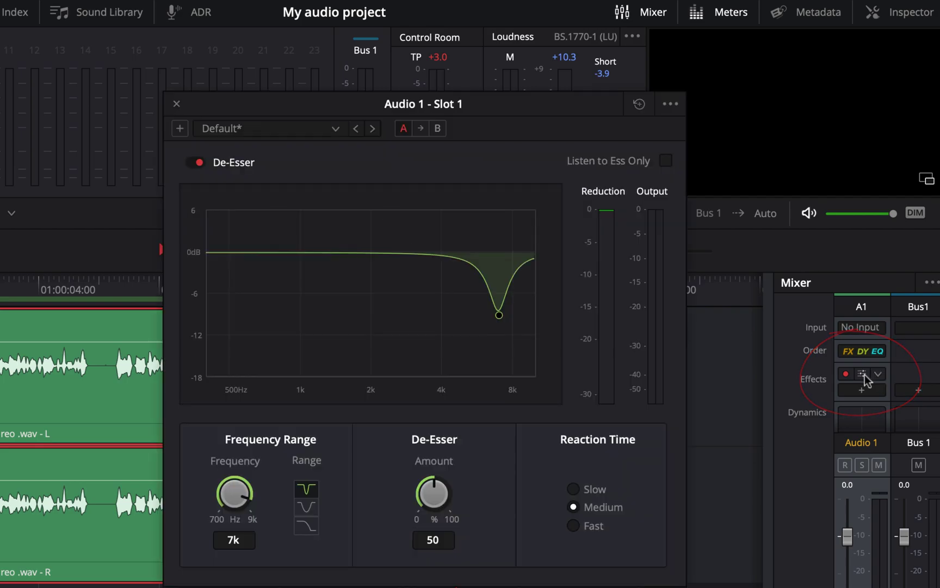
left_click(176, 104)
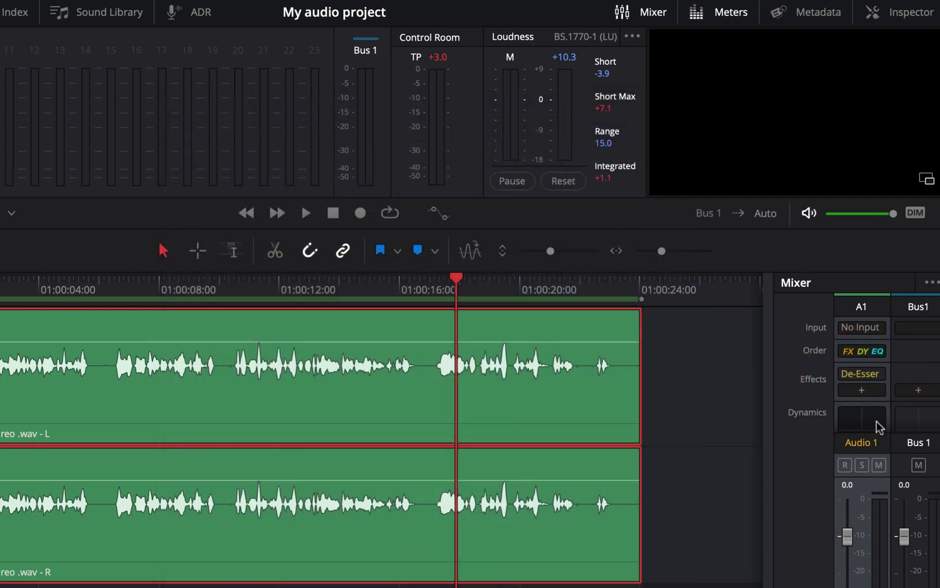
- Browse Audio 1's empty effect slot menu through the categories to Delay, showing Delay and Echo
left_click(862, 390)
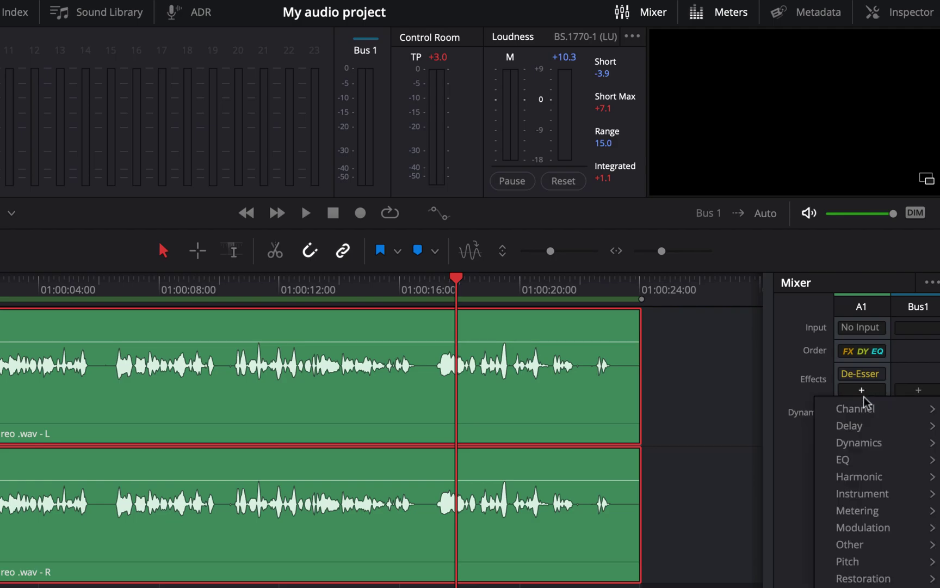
mouse_move(857, 465)
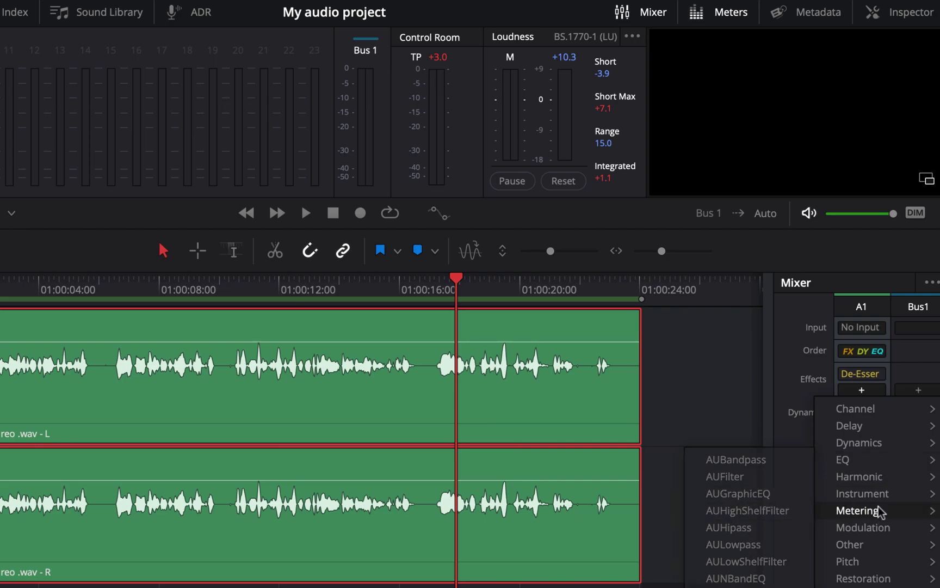
mouse_move(872, 443)
mouse_move(782, 447)
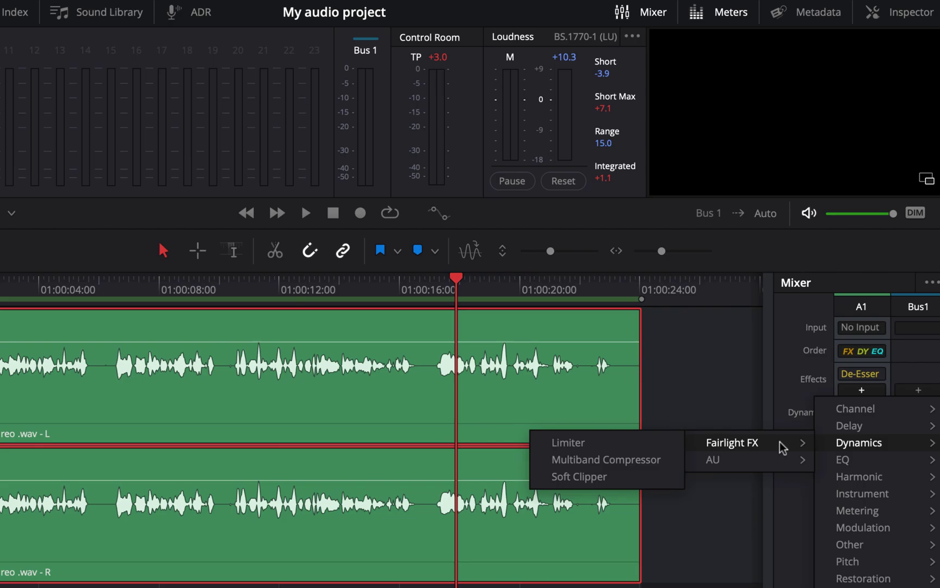
mouse_move(877, 479)
mouse_move(798, 482)
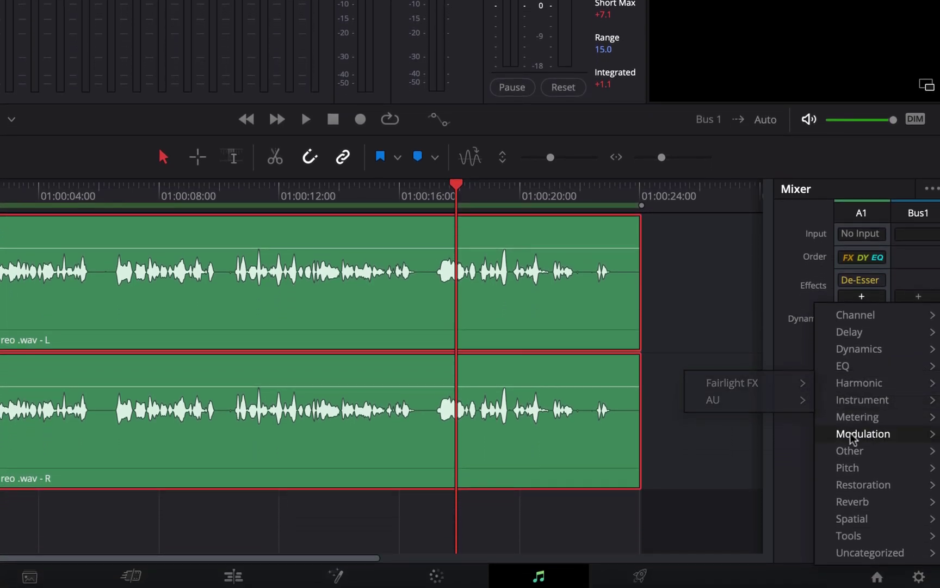
mouse_move(852, 518)
mouse_move(808, 539)
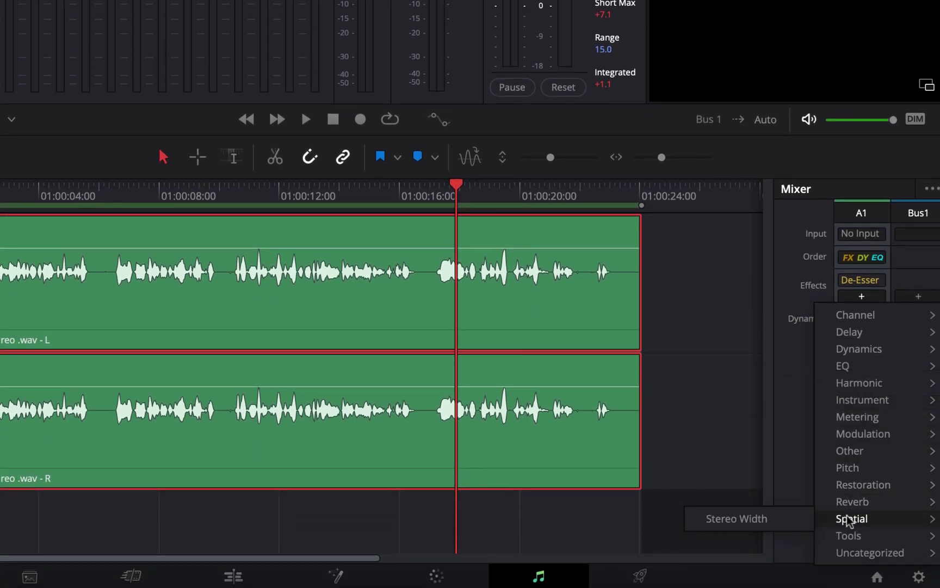
mouse_move(873, 473)
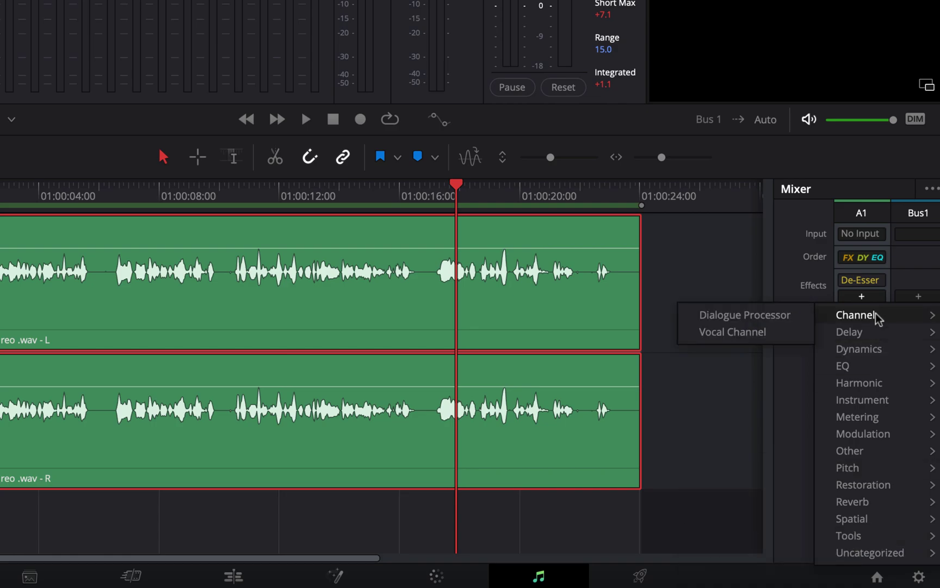
mouse_move(876, 335)
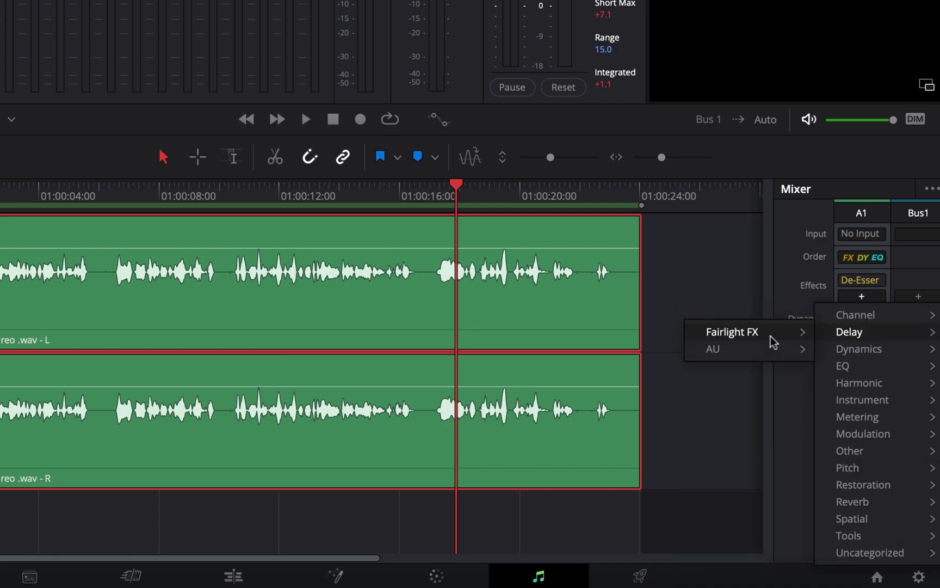
mouse_move(771, 336)
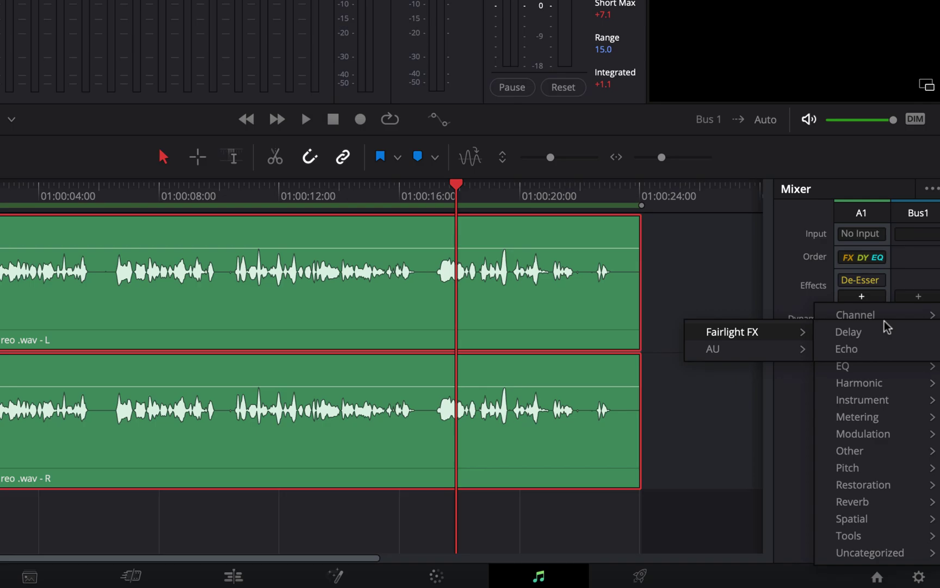
- Add Echo to Audio 1 and play the timeline, comparing it bypassed and enabled
left_click(861, 349)
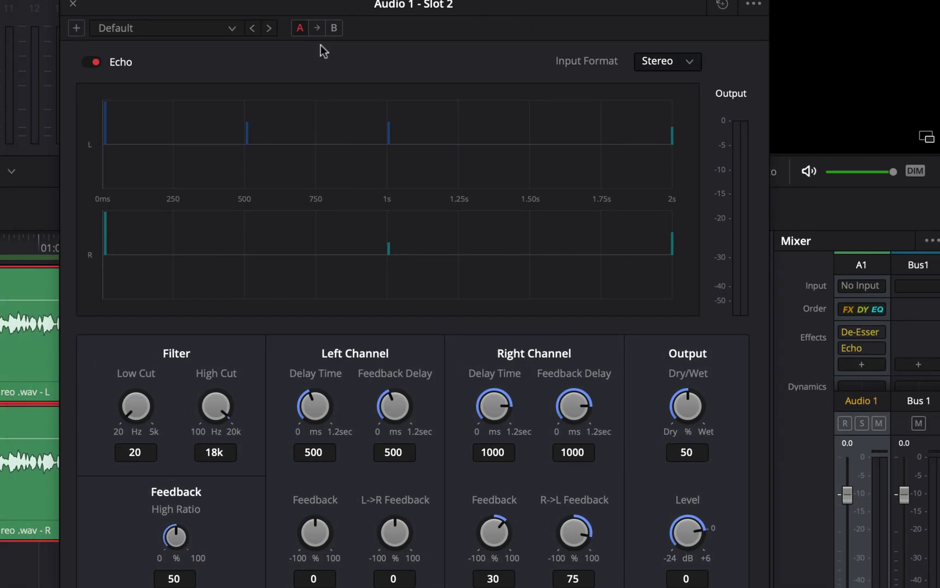
key("space")
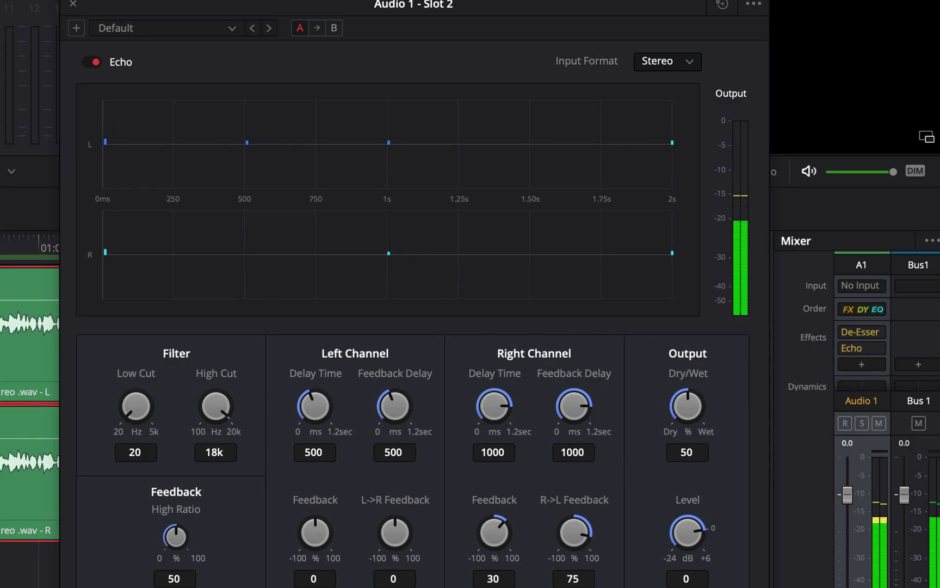
left_click(89, 63)
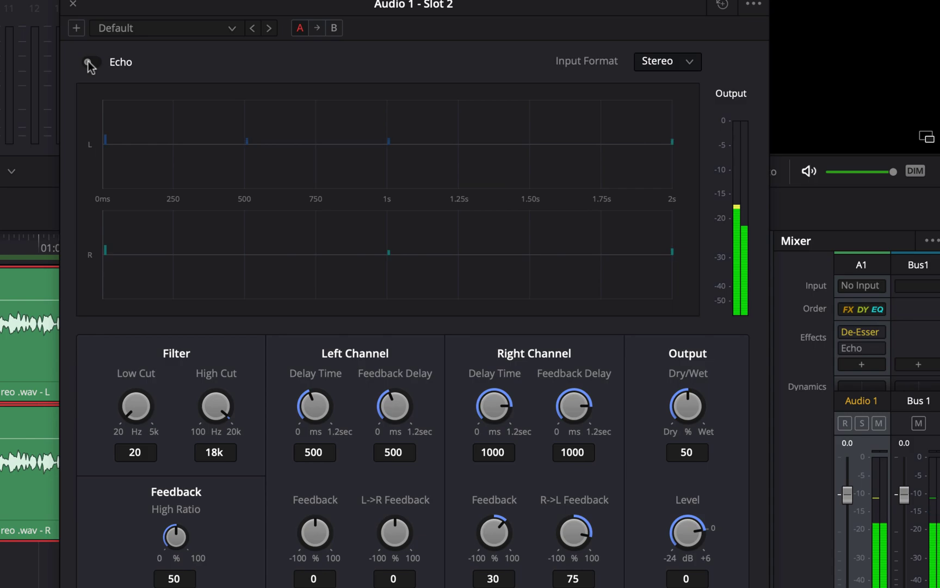
left_click(95, 63)
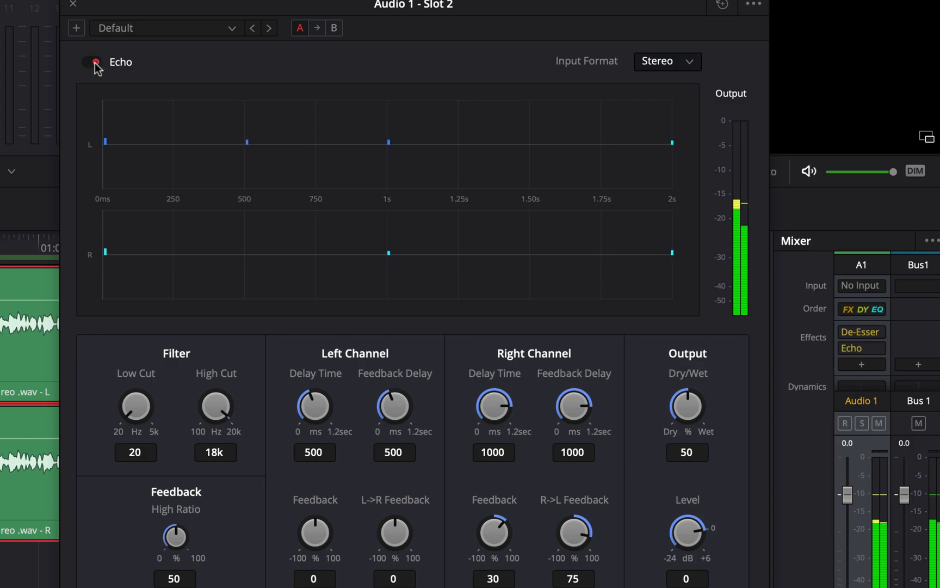
- Apply the Large Hall, then Slow Crossover echo preset, bypass Echo, select B, and close its window
left_click(186, 27)
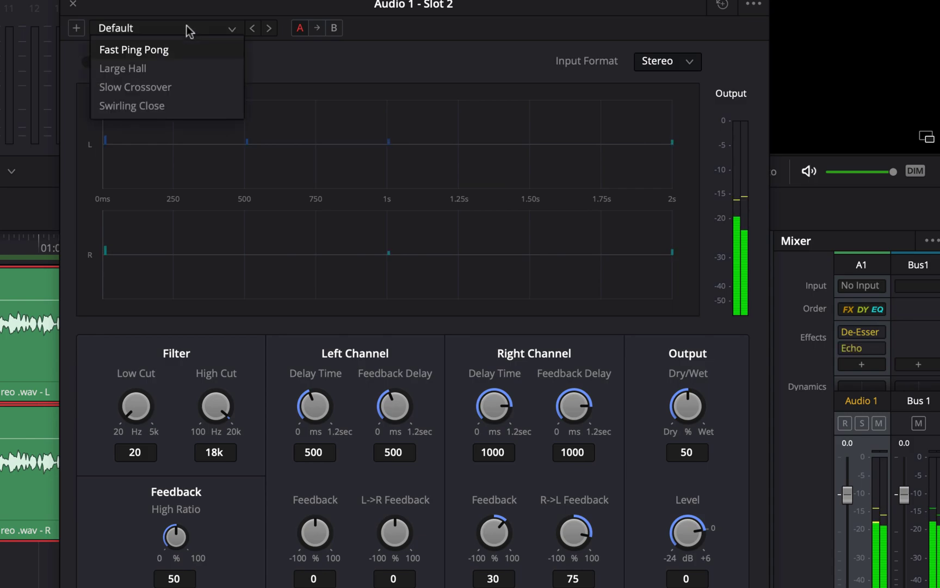
left_click(140, 69)
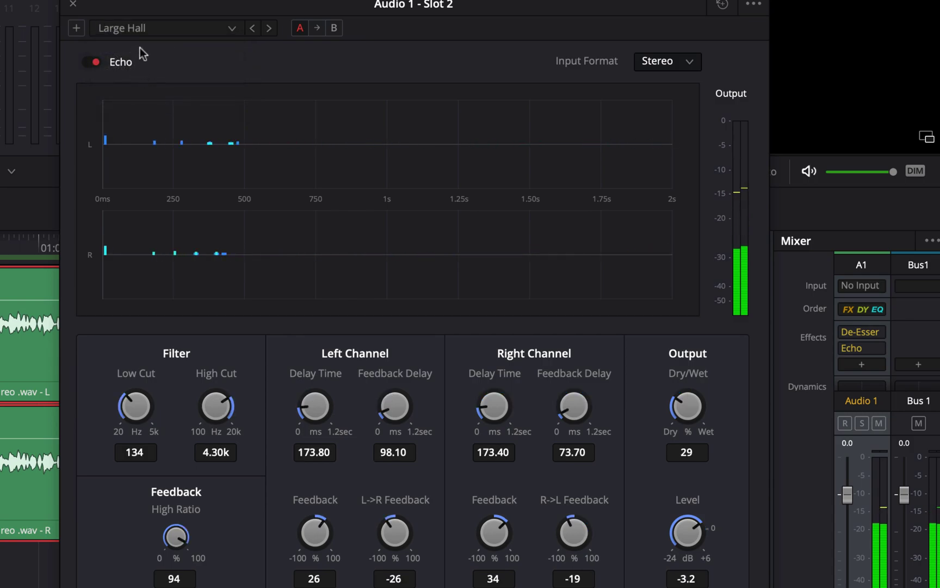
left_click(139, 27)
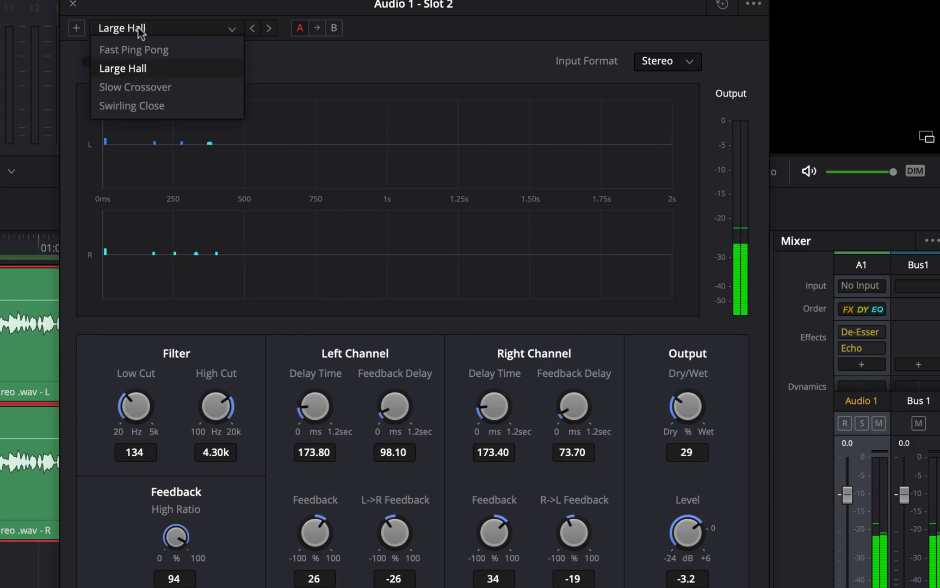
left_click(138, 88)
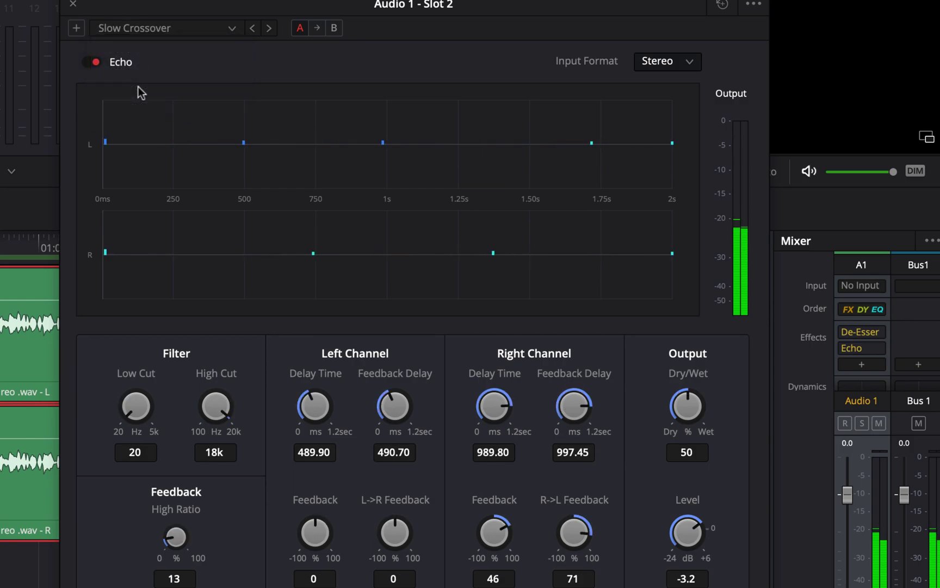
left_click(92, 62)
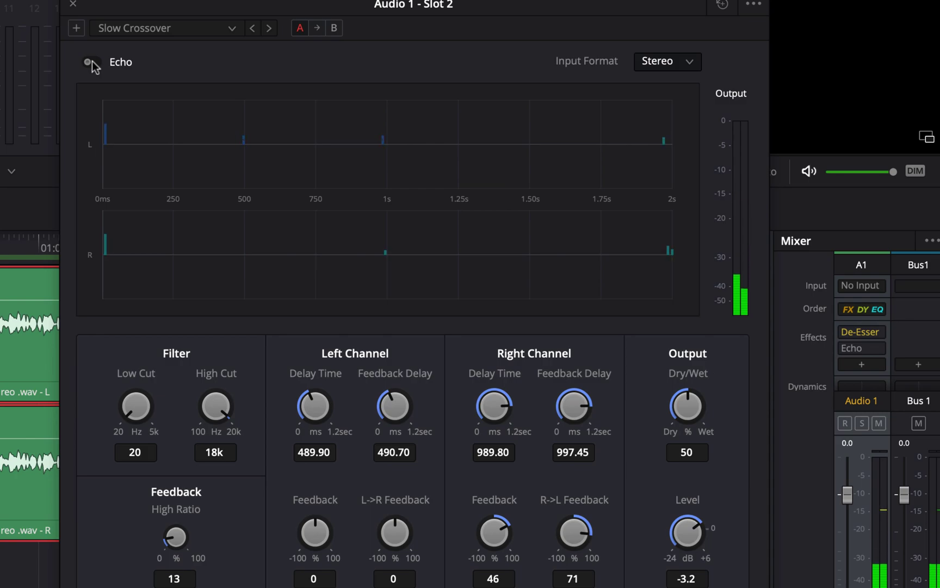
left_click(330, 30)
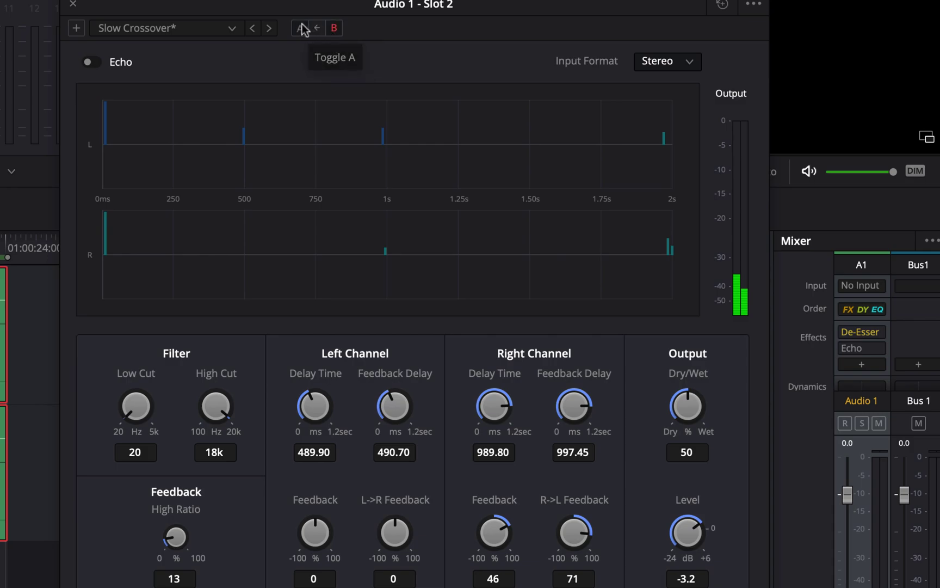
left_click(72, 5)
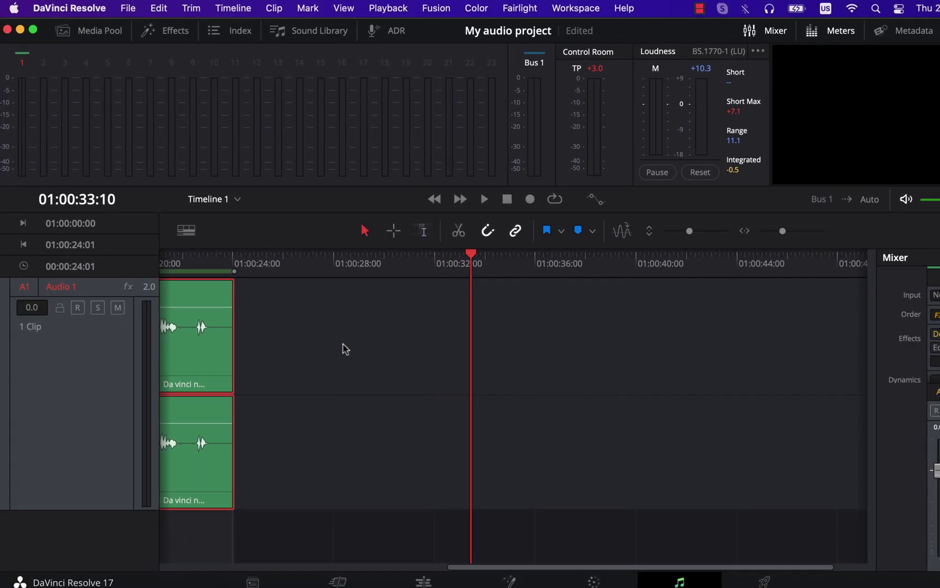
- Fit the clip to the timeline, park the playhead near six seconds, and drag Noise Reduction onto Audio 1
key("shift+z")
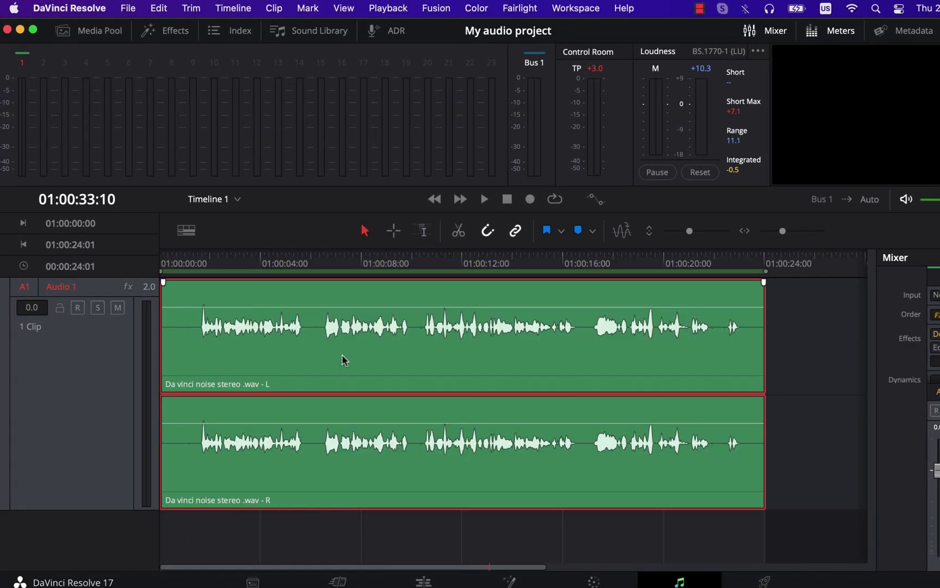
left_click(326, 355)
left_click(154, 31)
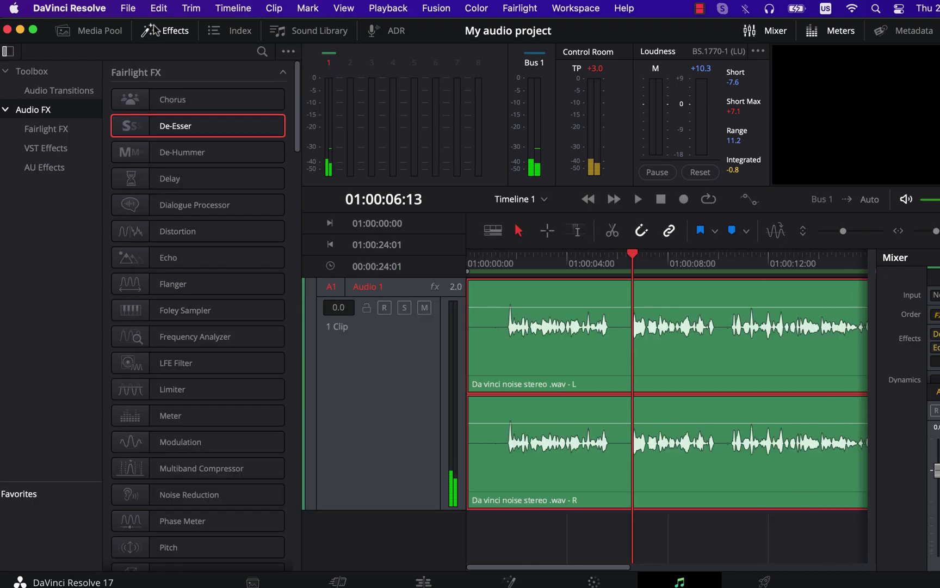
scroll(189, 264, "down", 5)
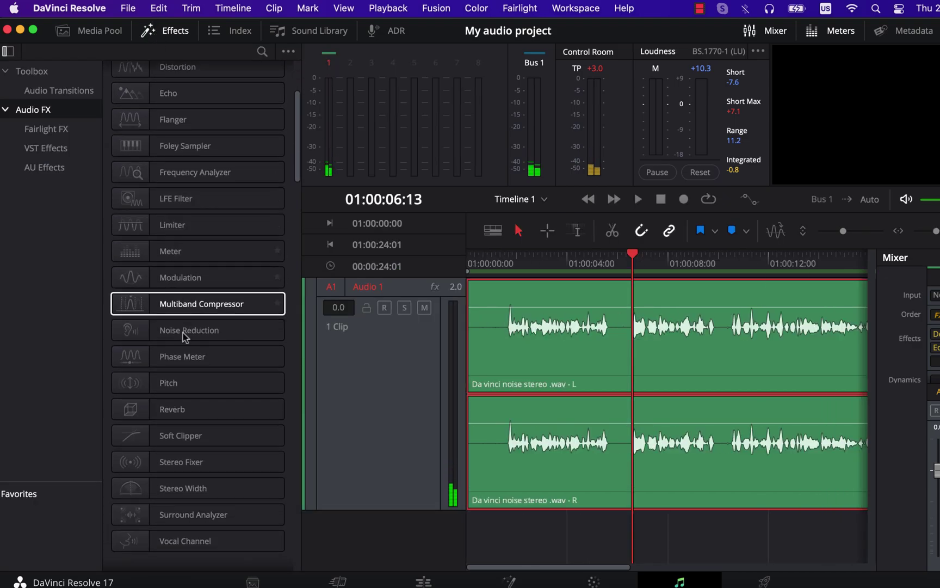
left_click(169, 330)
left_click_drag(169, 329, 410, 364)
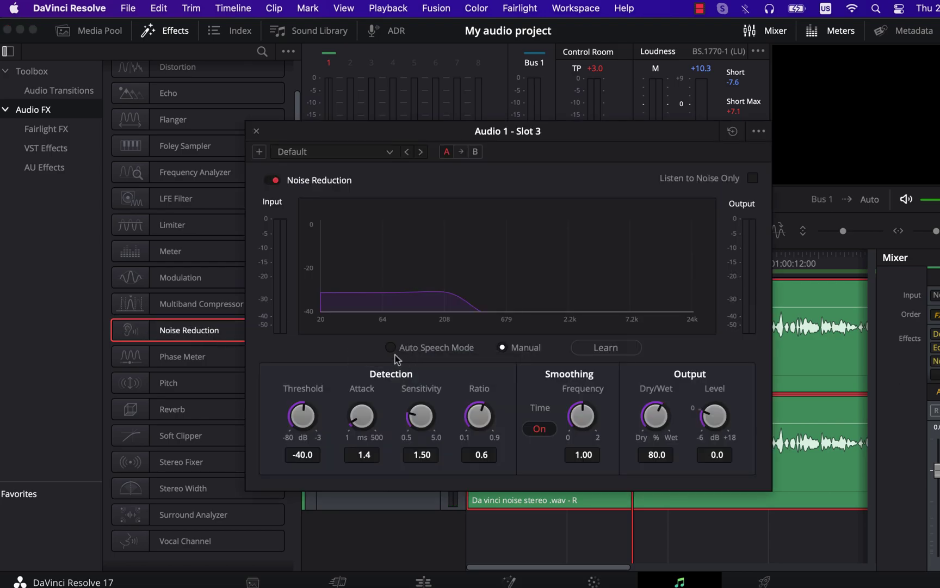
- Switch Noise Reduction to Auto Speech Mode and play, comparing it bypassed and enabled
left_click(391, 347)
left_click_drag(289, 135, 301, 402)
key("space")
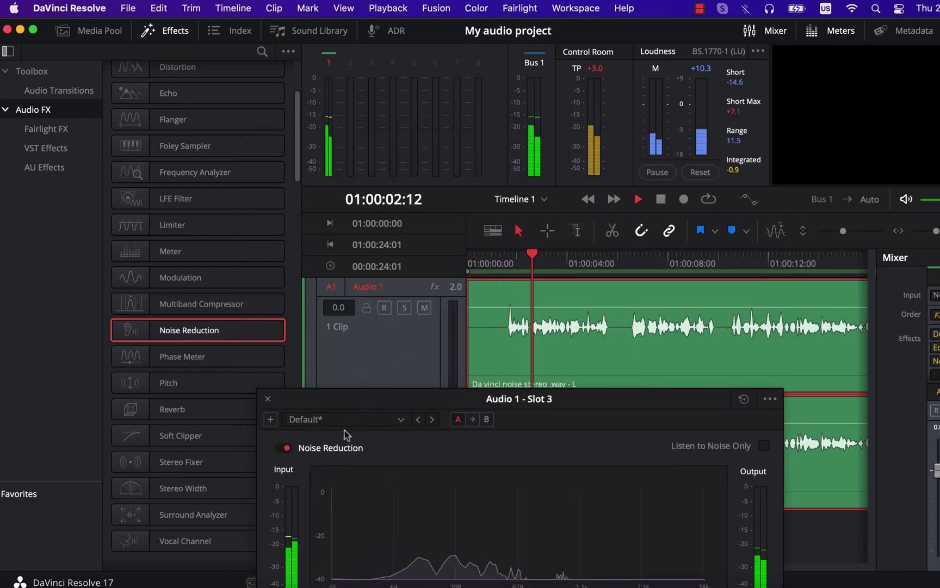
left_click(287, 448)
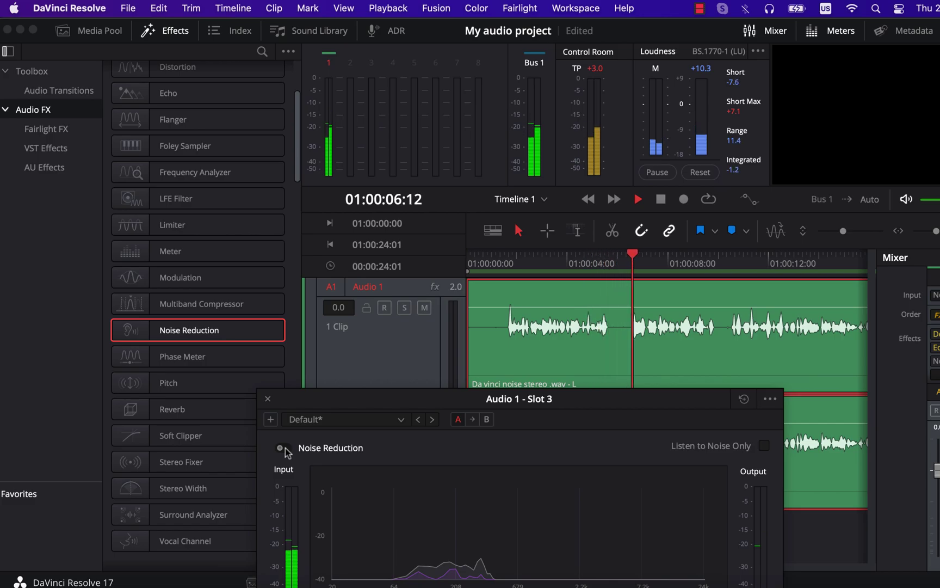
left_click(286, 449)
key("space")
- Close the Noise Reduction window and bypass Echo on Audio 1 in the Mixer
left_click(267, 398)
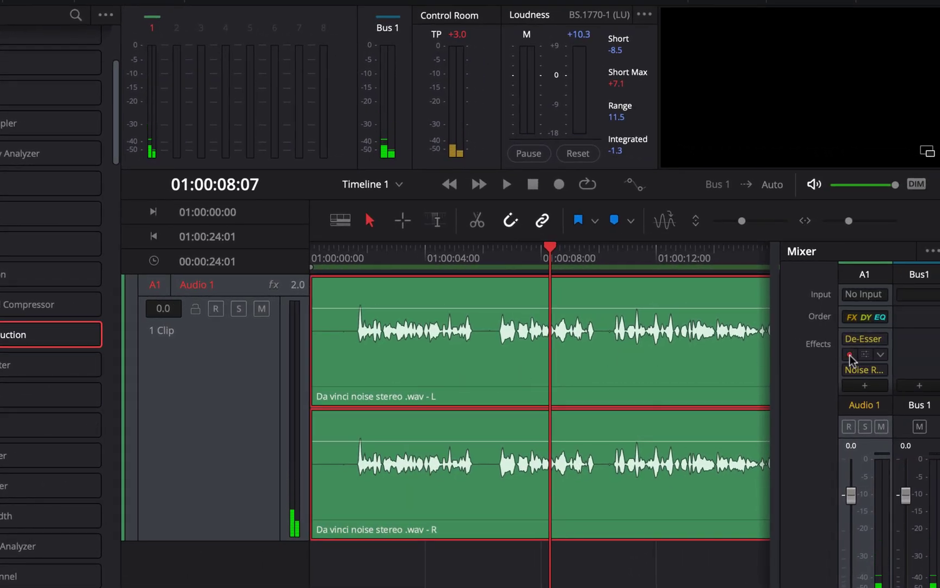
left_click(849, 355)
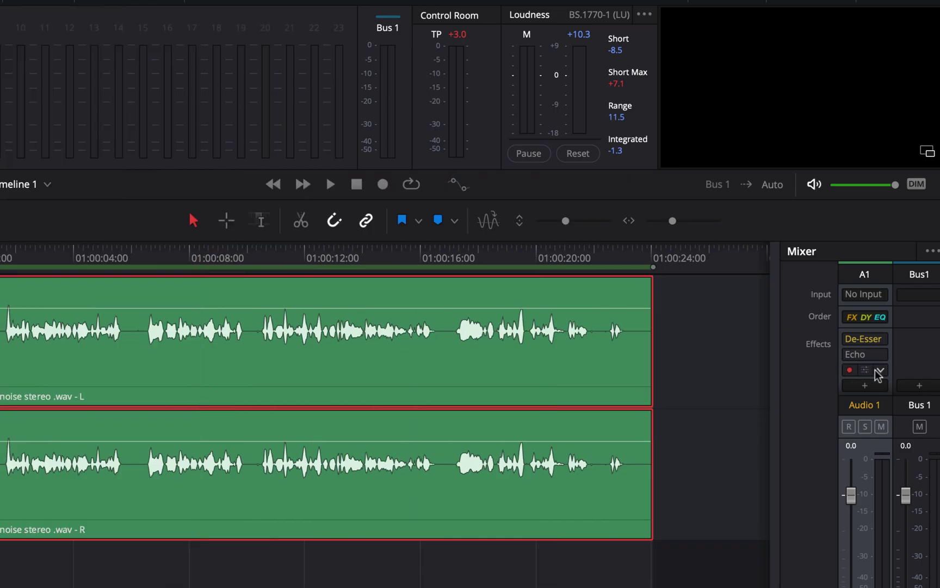
- Reopen the Noise Reduction settings and start playback with the effect bypassed
left_click(865, 371)
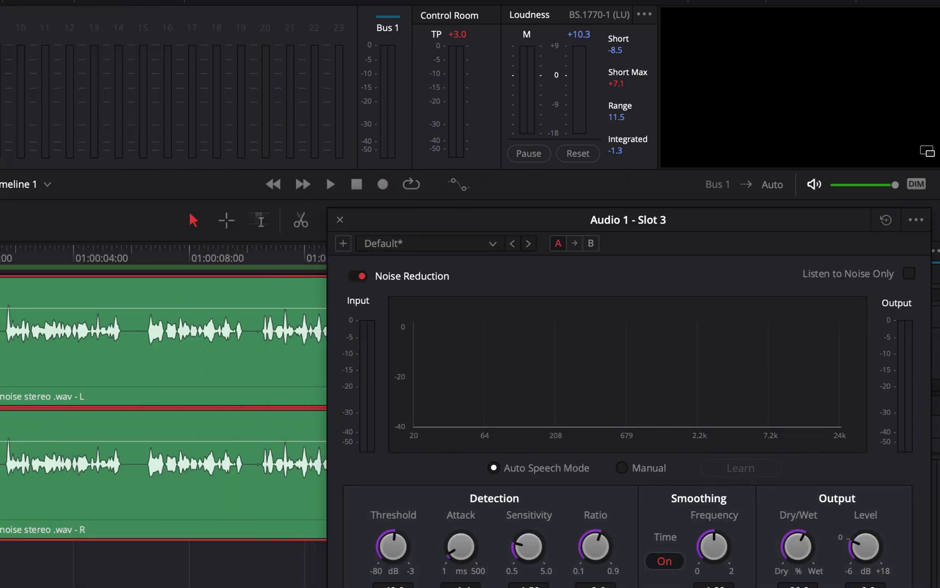
key("space")
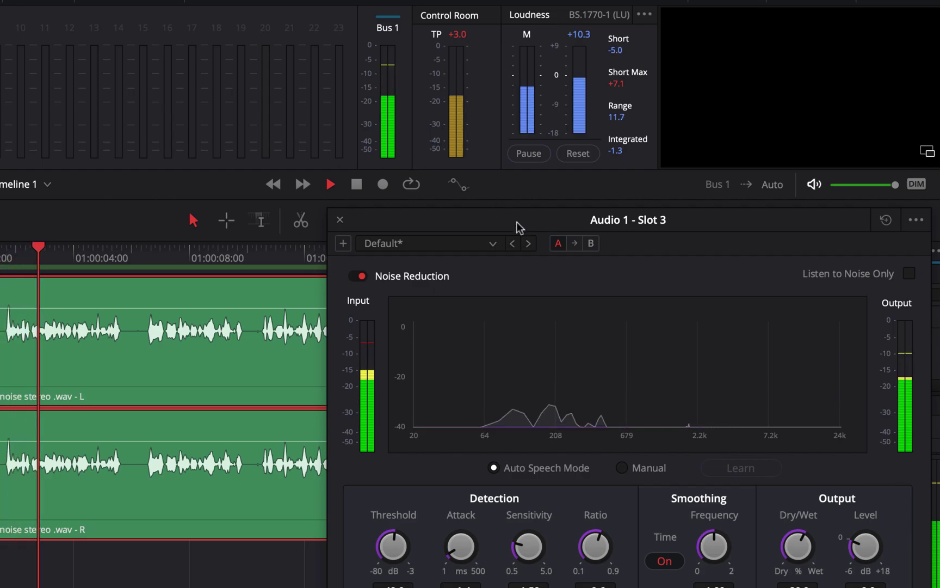
left_click_drag(518, 226, 521, 117)
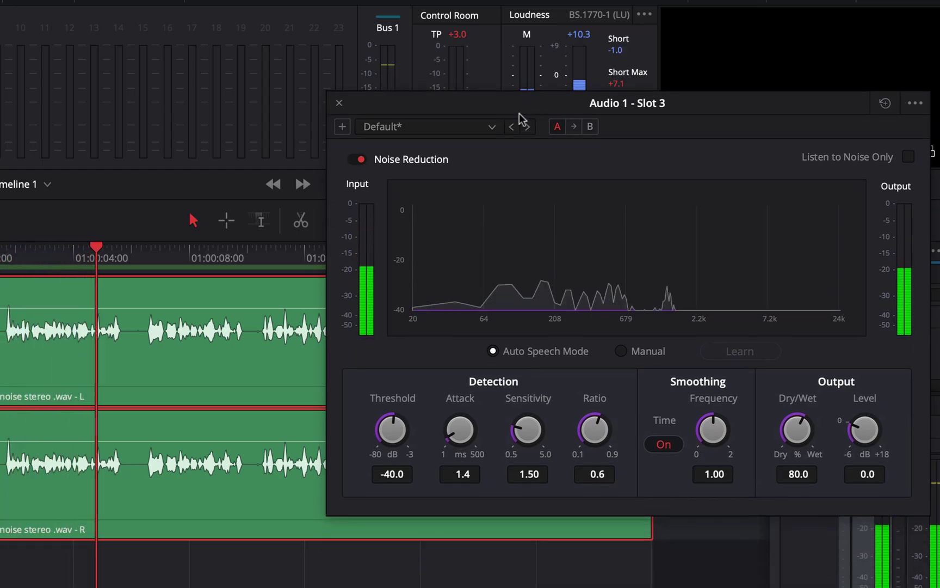
left_click(356, 160)
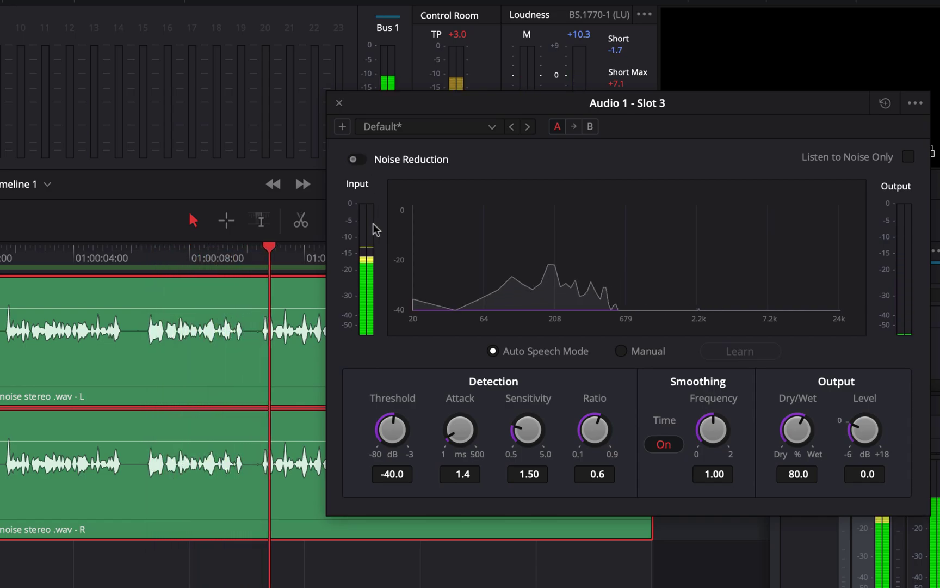
- Raise threshold, sensitivity to 5.00, ratio to 0.9 and wet mix to about 92%, then re-enable
left_click_drag(404, 422, 504, 485)
left_click_drag(512, 425, 731, 458)
left_click_drag(599, 430, 706, 504)
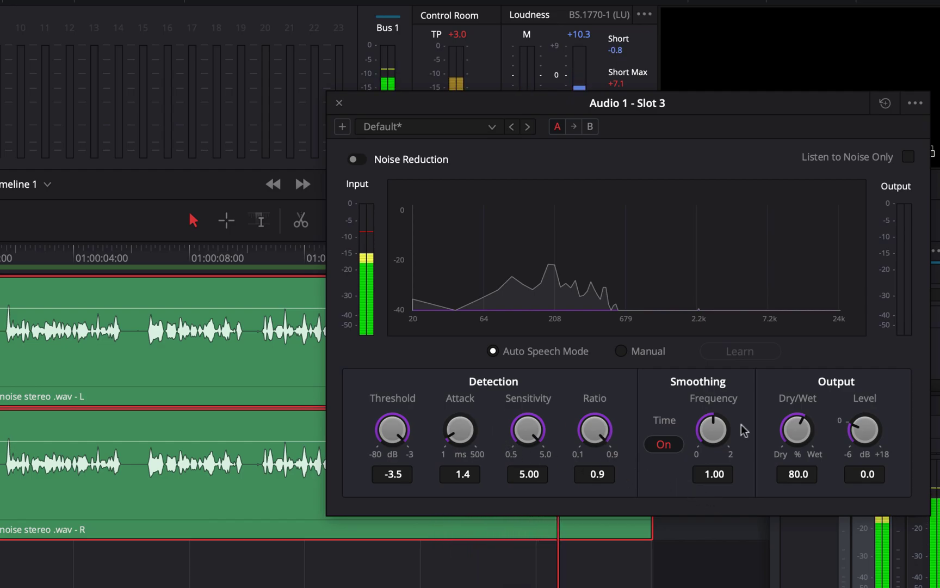
left_click_drag(798, 430, 871, 498)
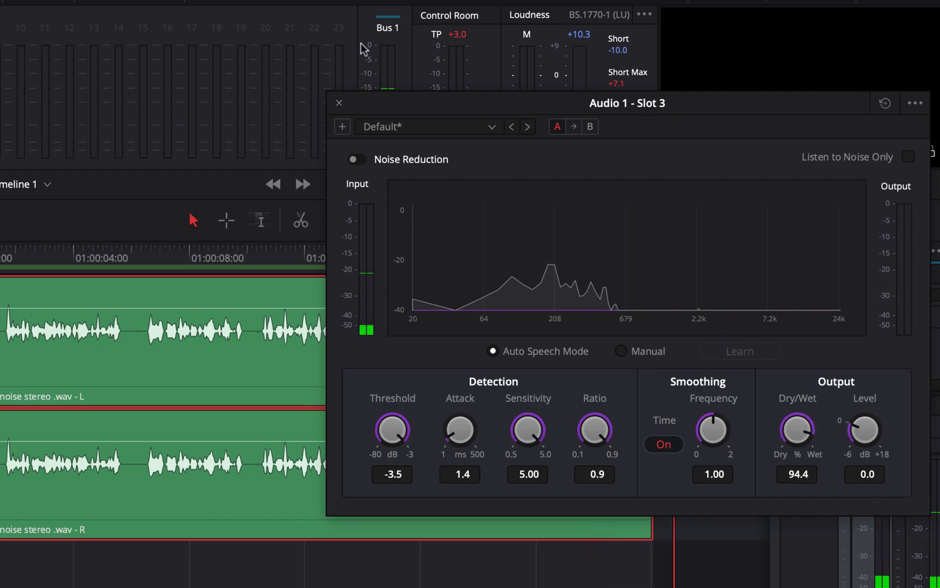
left_click(360, 160)
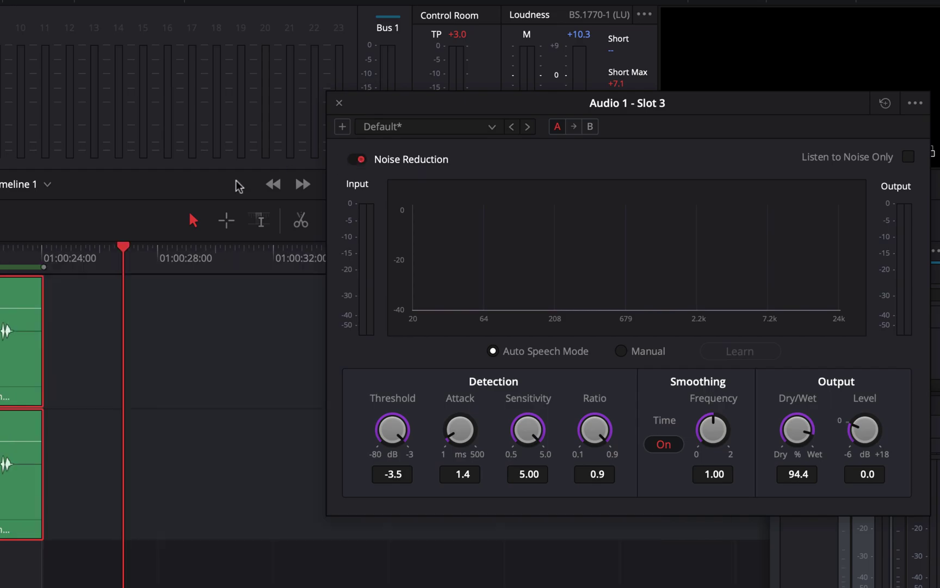
- Replay the clip from its start, comparing Noise Reduction bypassed and enabled
scroll(70, 342, "left", 10)
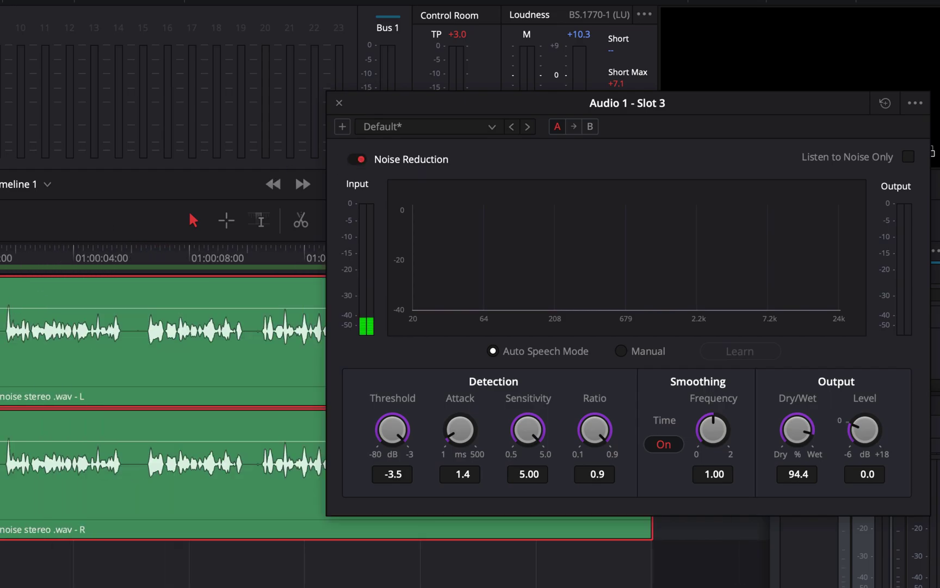
key("Home")
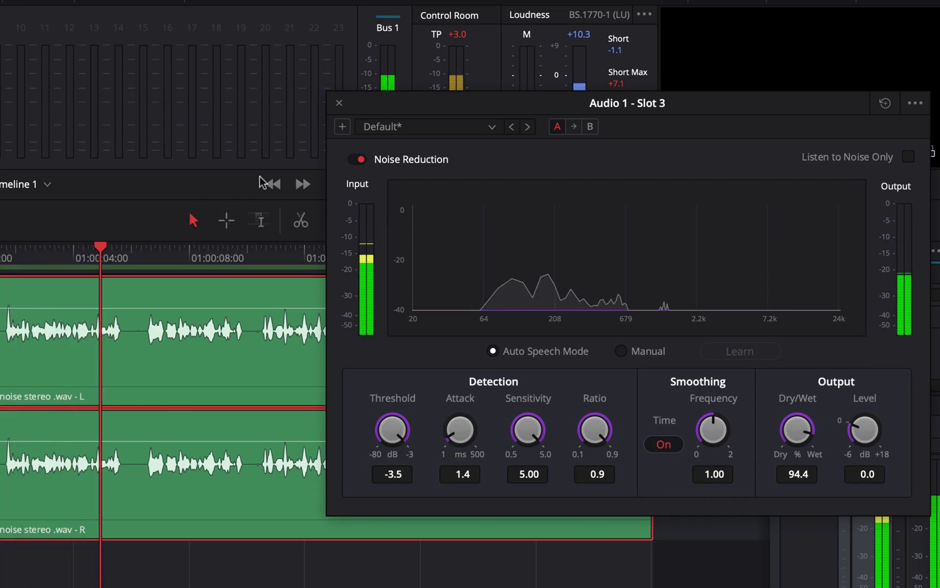
left_click(355, 160)
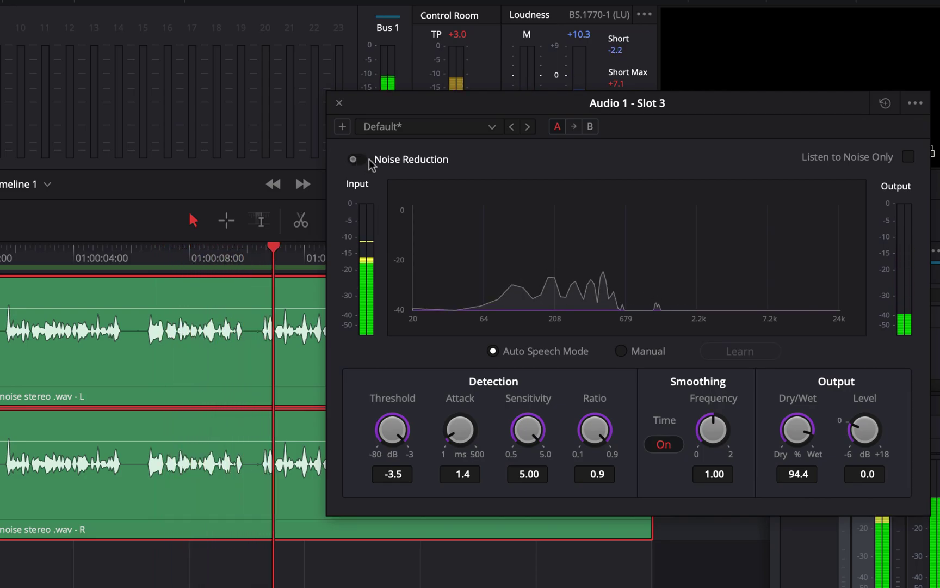
left_click(359, 160)
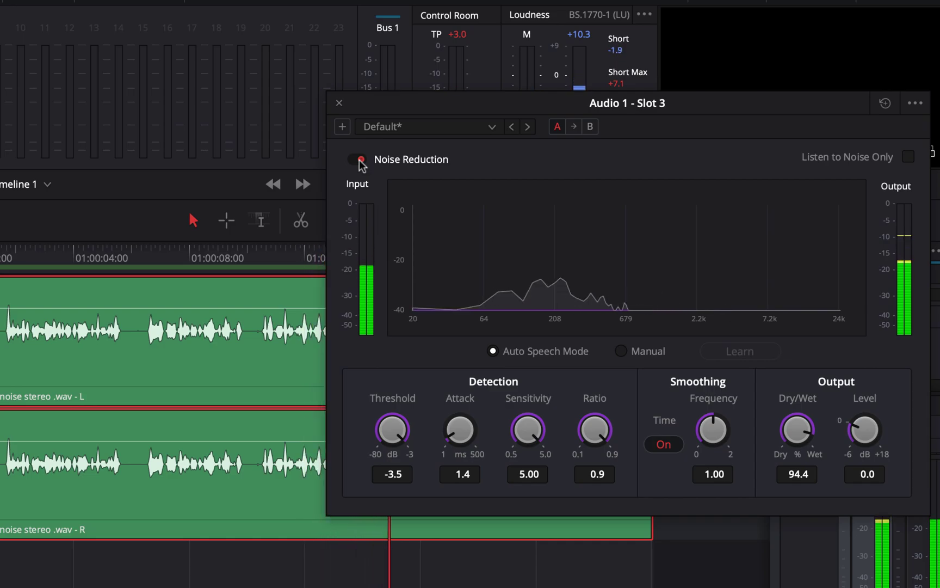
- Reset Noise Reduction to Manual defaults with smoothing 1.00, then bypass it
left_click(886, 104)
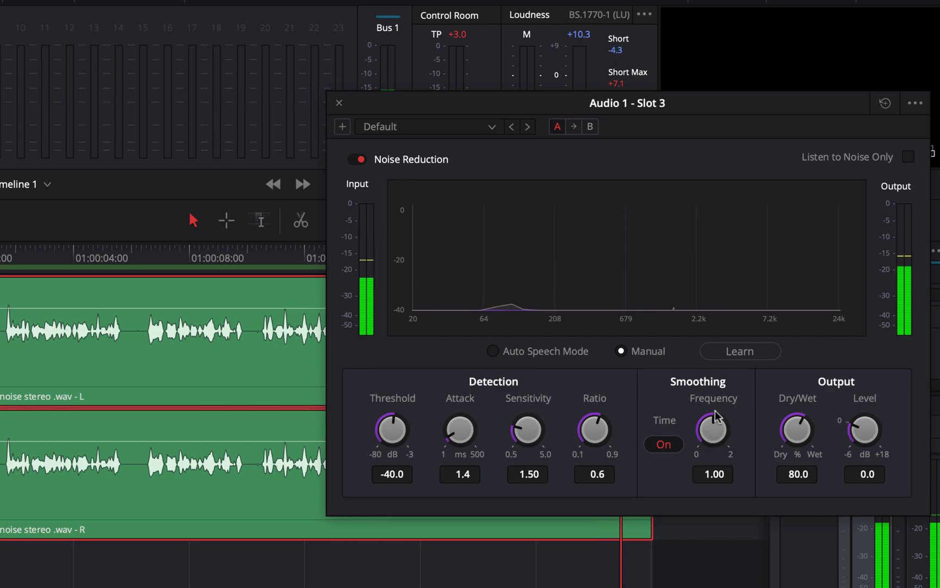
left_click_drag(716, 416, 709, 430)
double_click(709, 430)
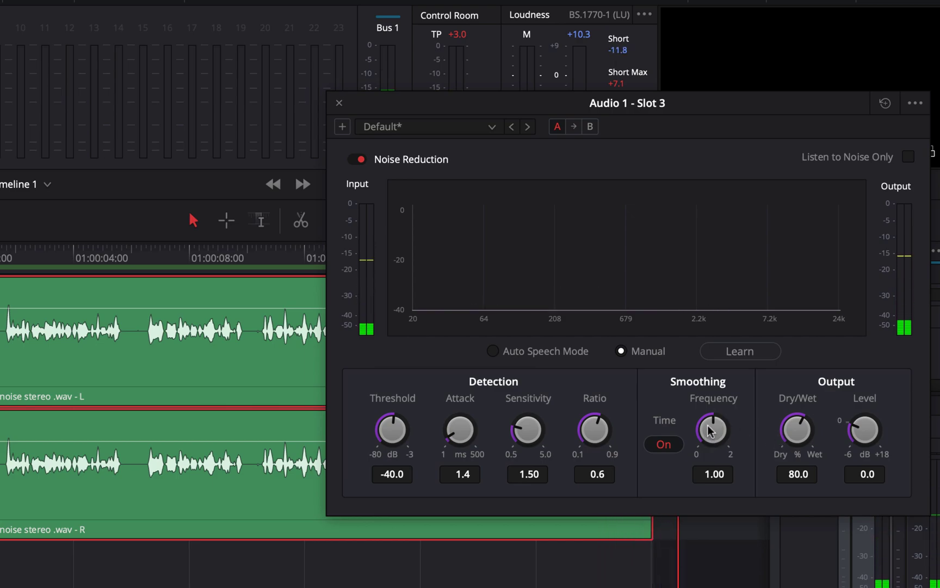
left_click(357, 160)
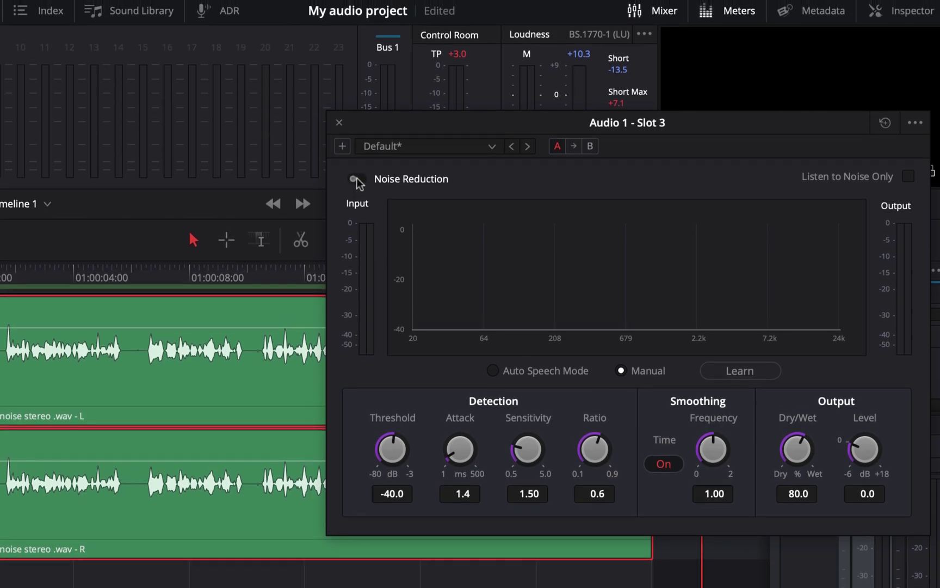
- Close the Noise Reduction window and show Audio 1's De-Esser and Echo settings in the Inspector Effects tab
left_click(339, 123)
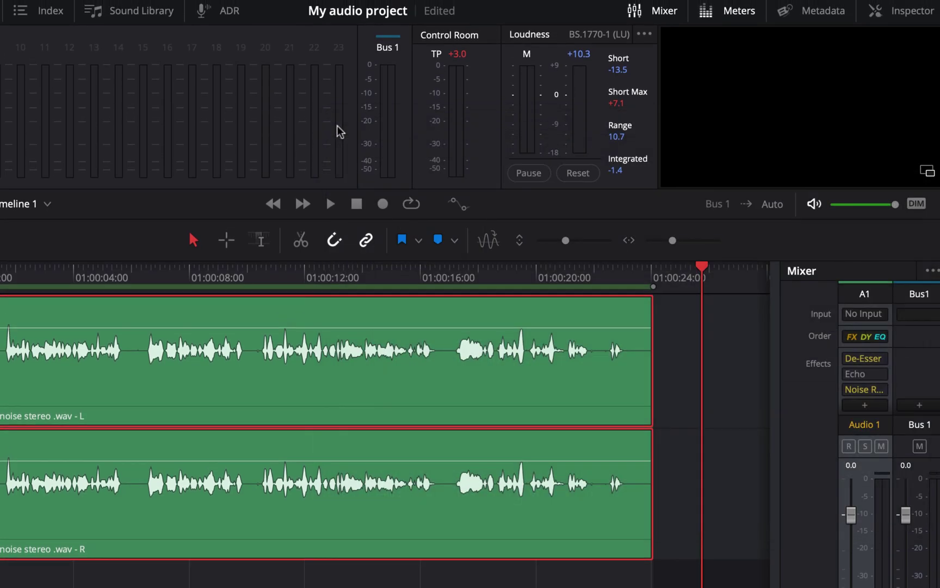
left_click(907, 16)
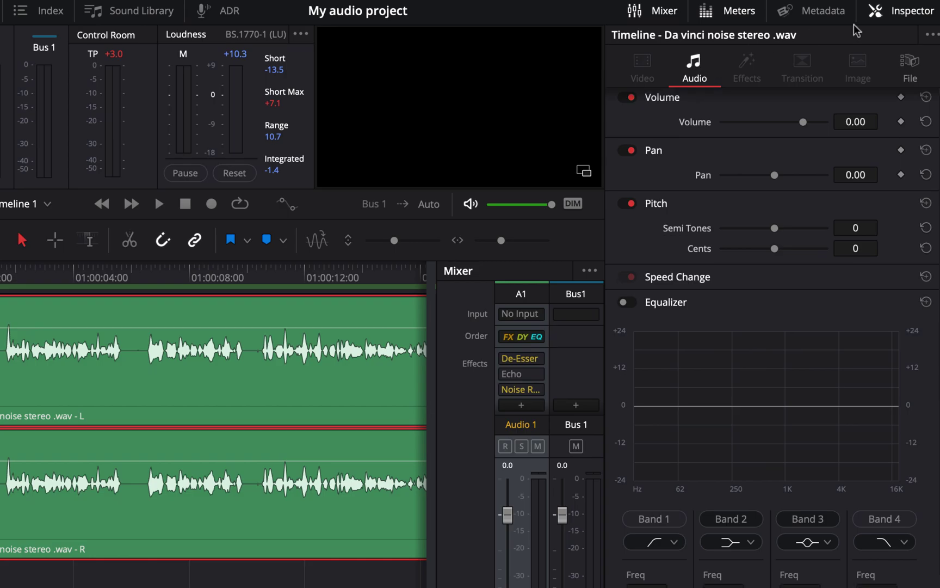
left_click(904, 19)
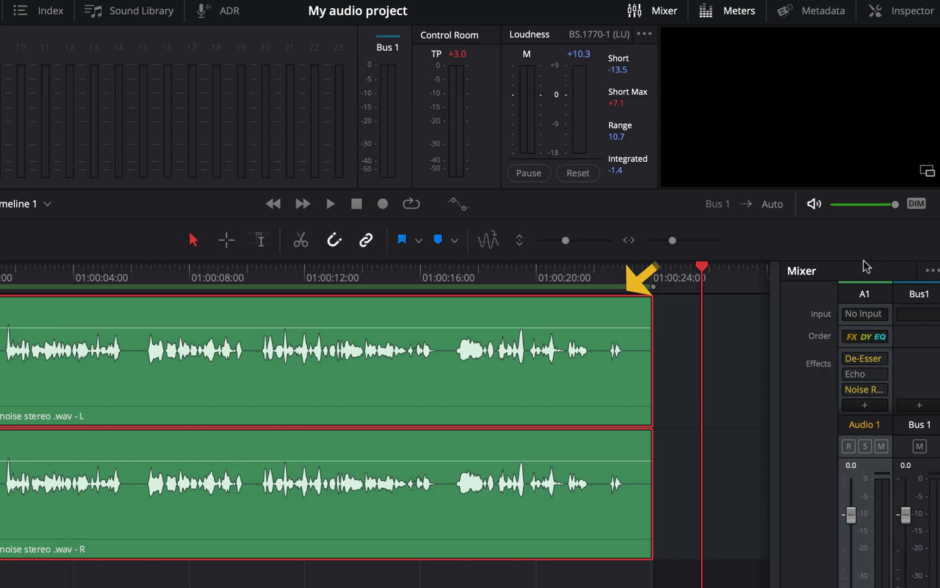
left_click(866, 294)
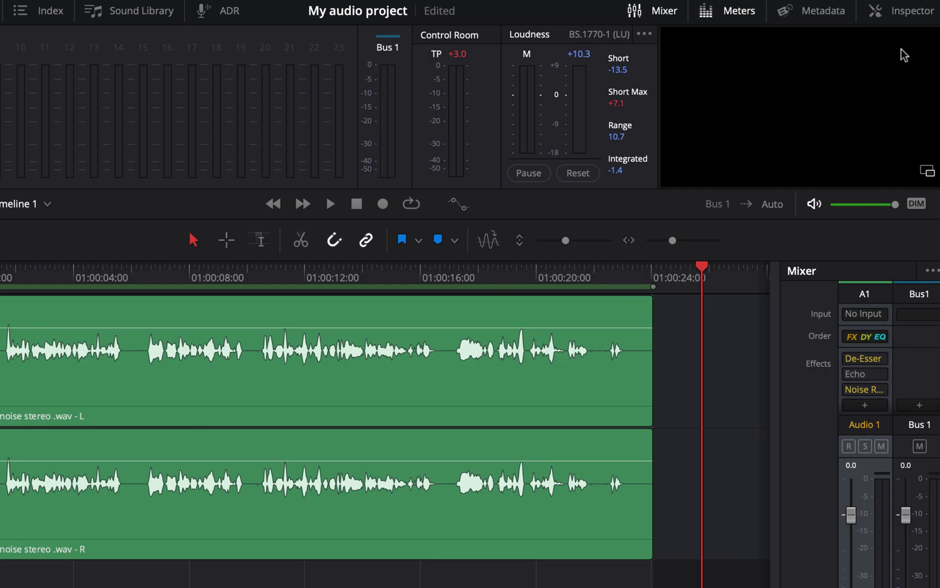
left_click(897, 13)
left_click(740, 68)
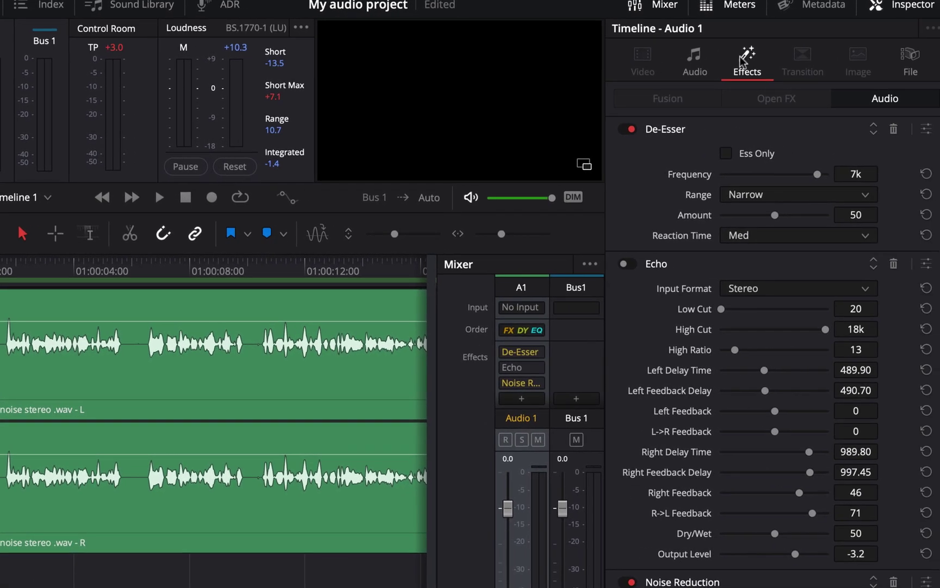
- Check Audio 1's track volume, then select Bus 1 and view its 0.00 bus level in the Inspector
left_click(695, 61)
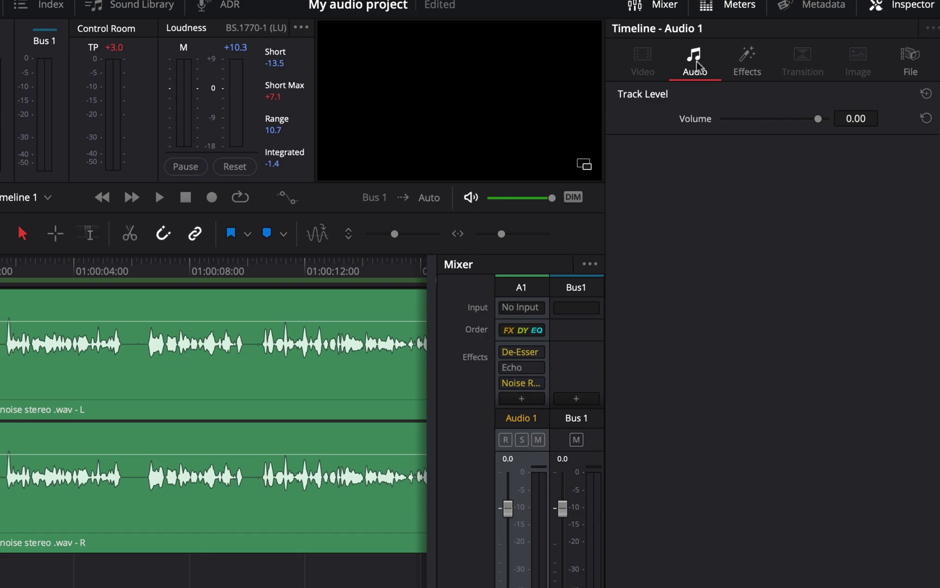
left_click(743, 63)
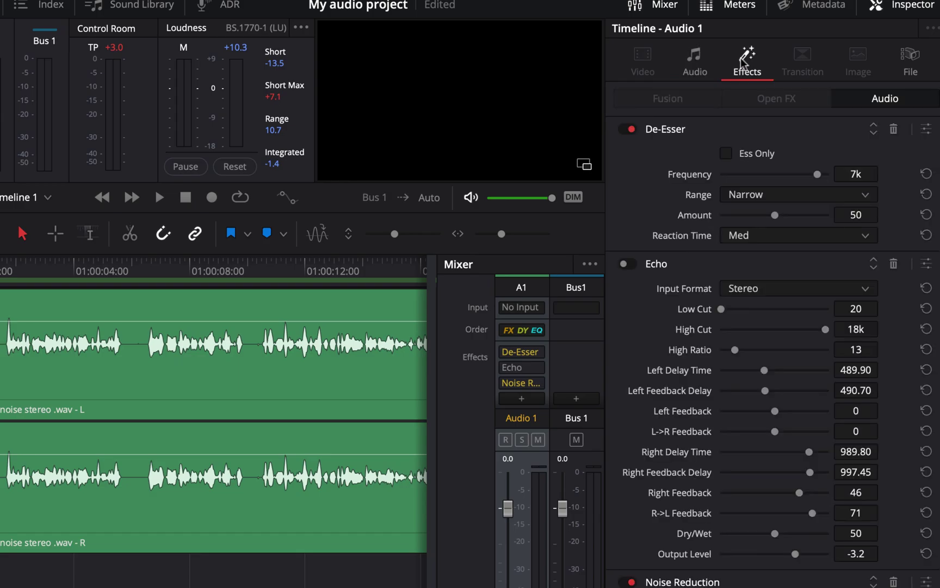
left_click(895, 6)
left_click(914, 291)
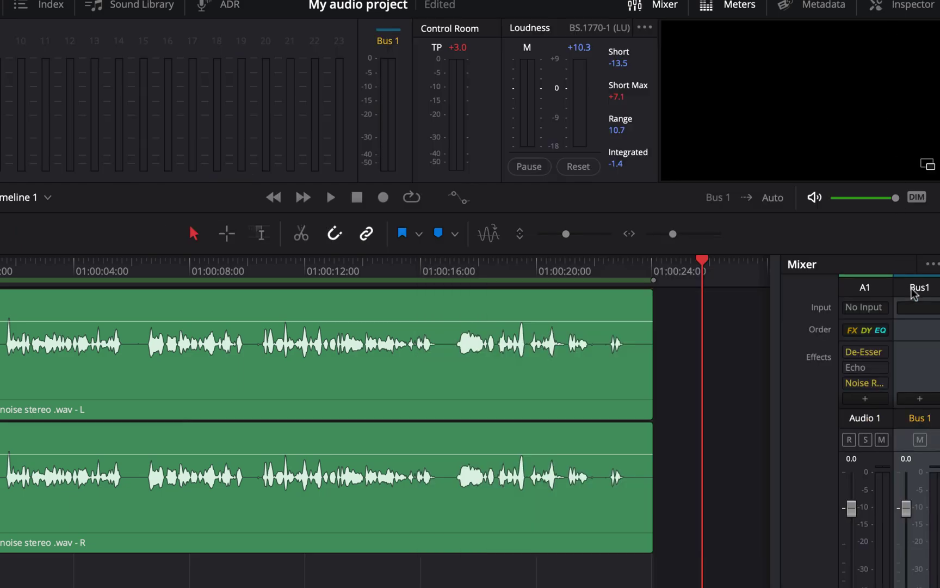
left_click(903, 5)
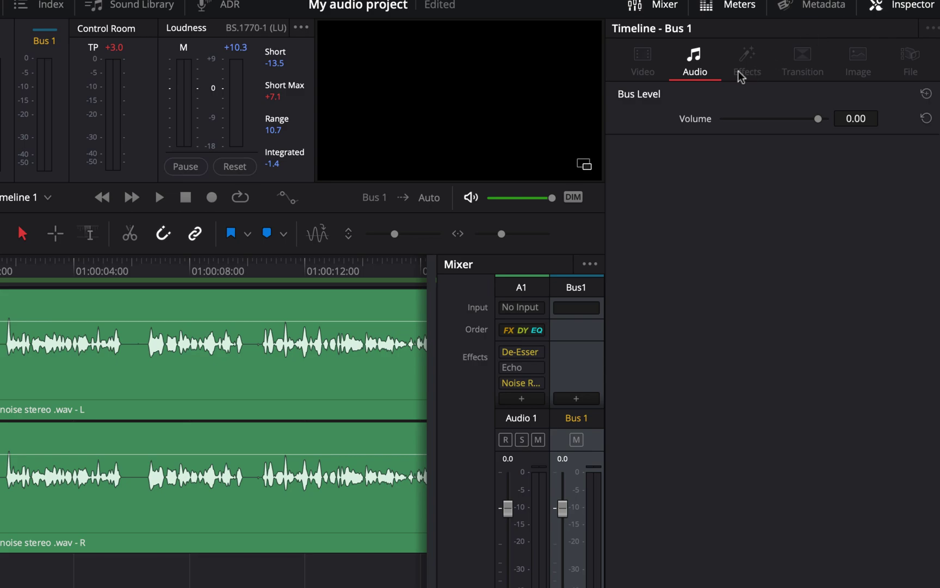
left_click(901, 5)
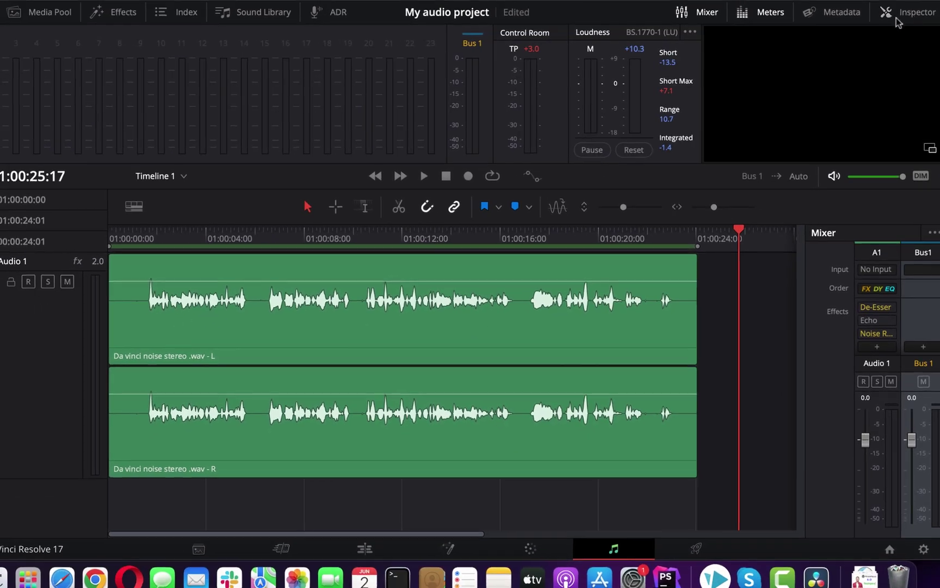
left_click(40, 346)
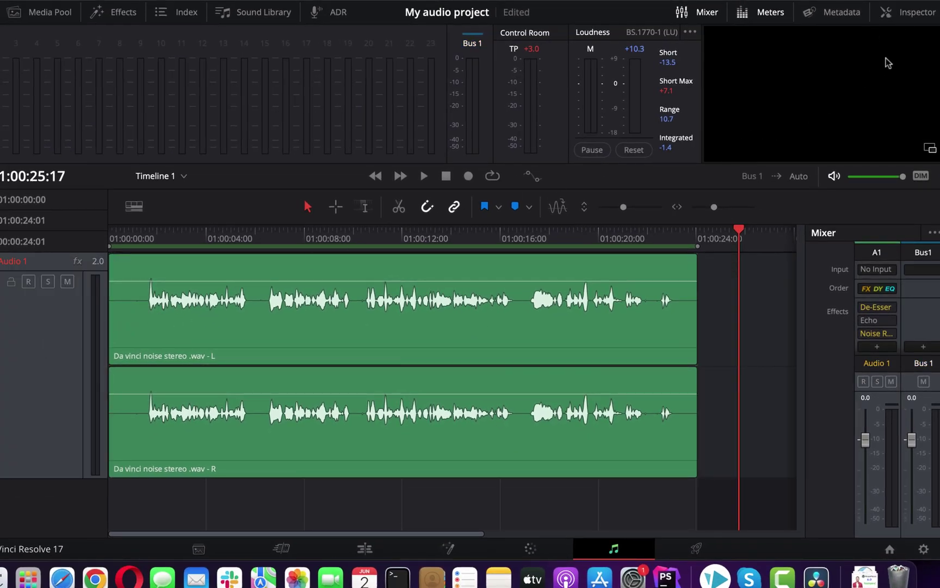
left_click(905, 12)
left_click(783, 58)
scroll(720, 289, "down", 5)
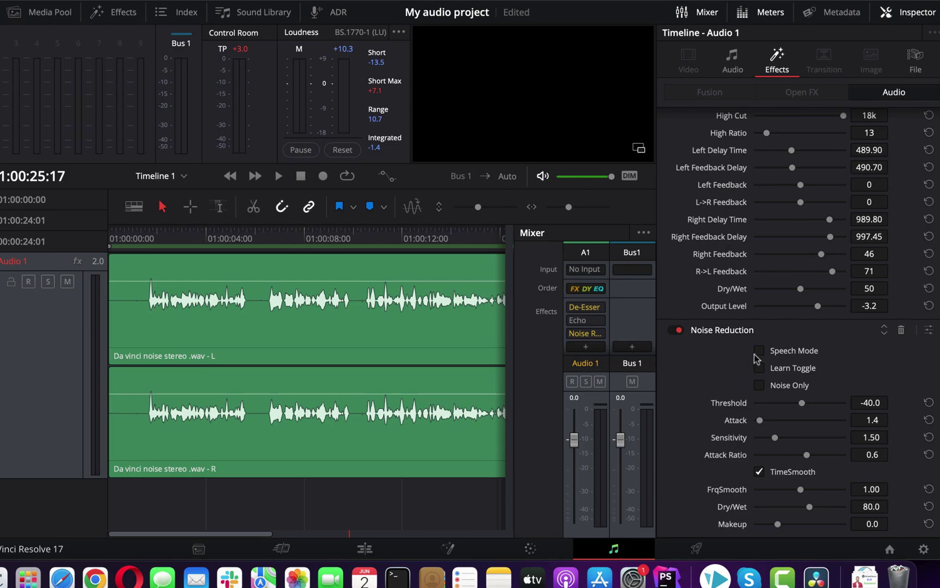
left_click(929, 331)
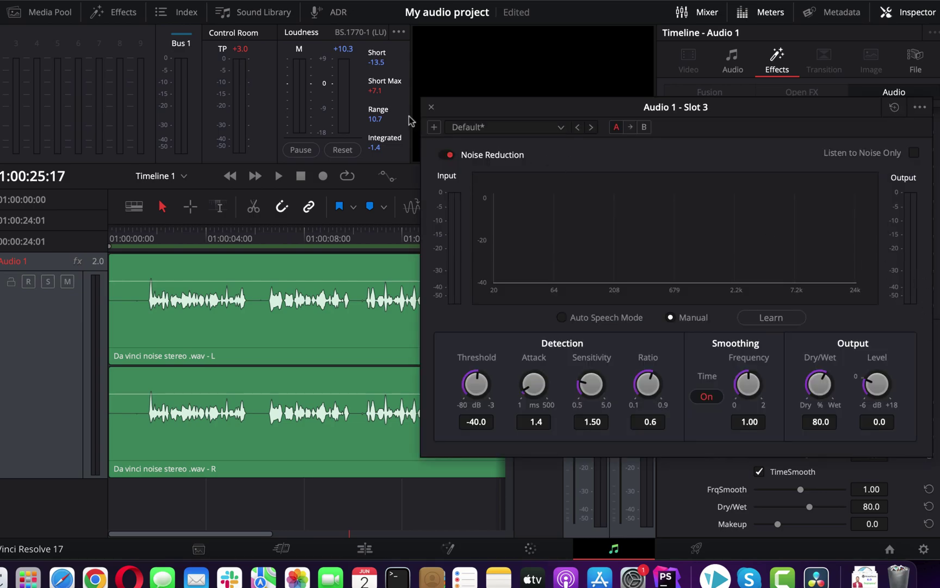
left_click(431, 108)
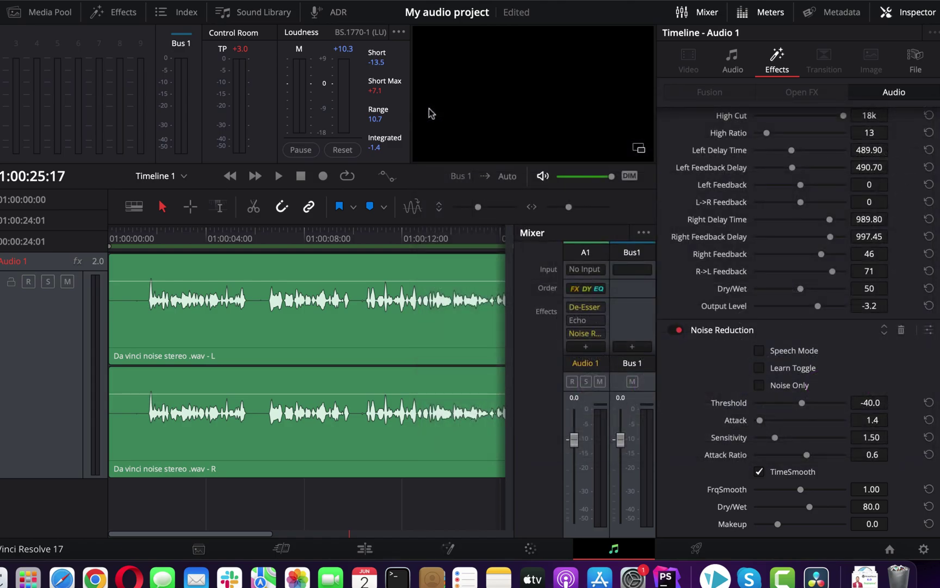
left_click(912, 20)
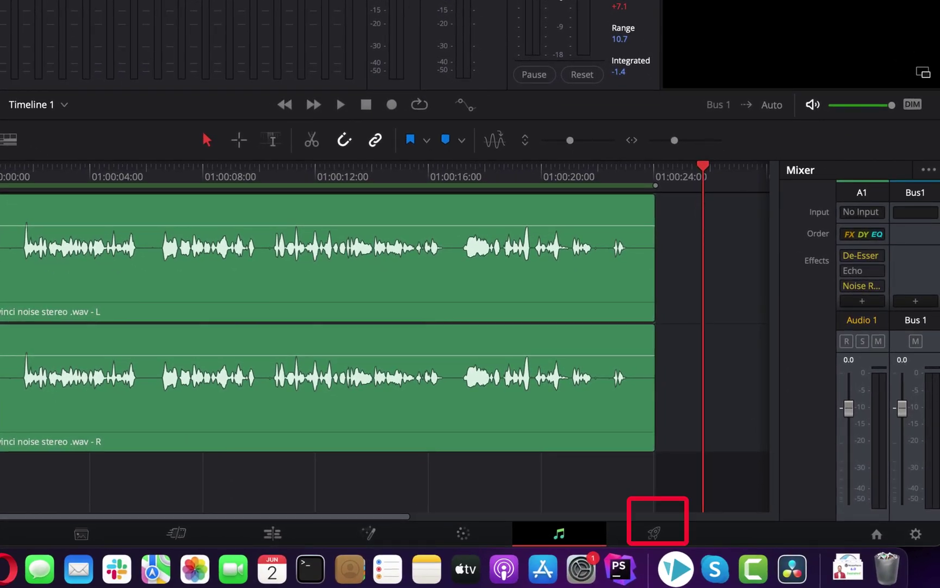
- On the Deliver page, disable video export and set the audio format to Wave
left_click(655, 534)
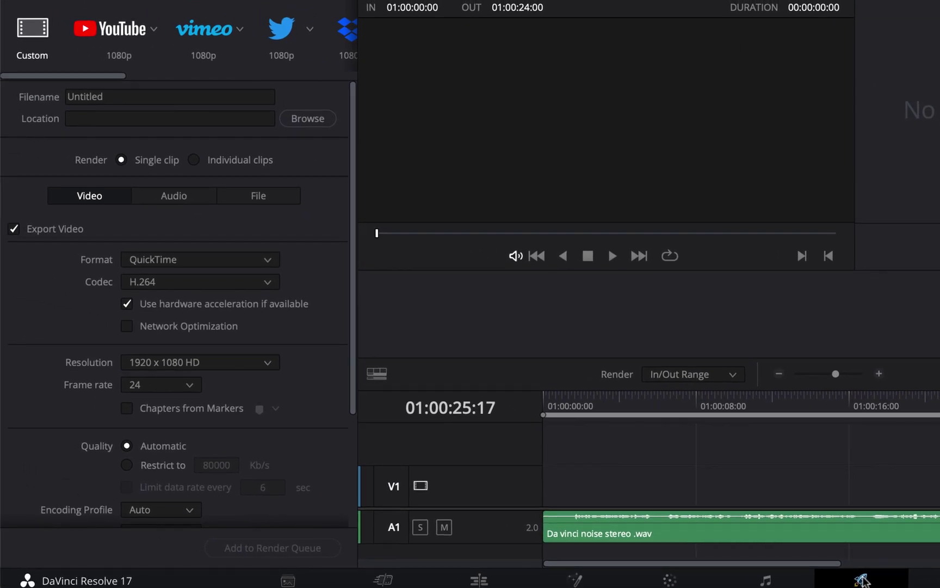
left_click(33, 228)
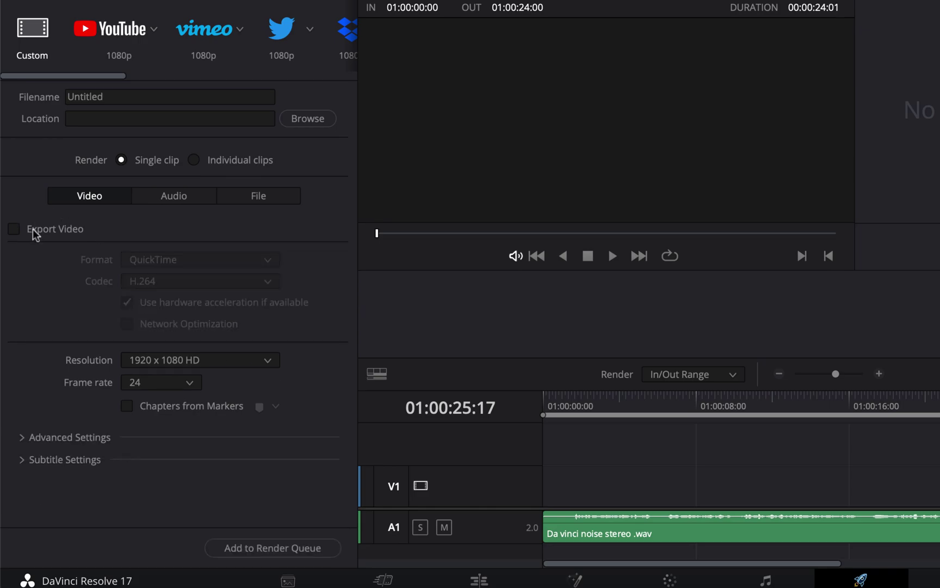
left_click(173, 197)
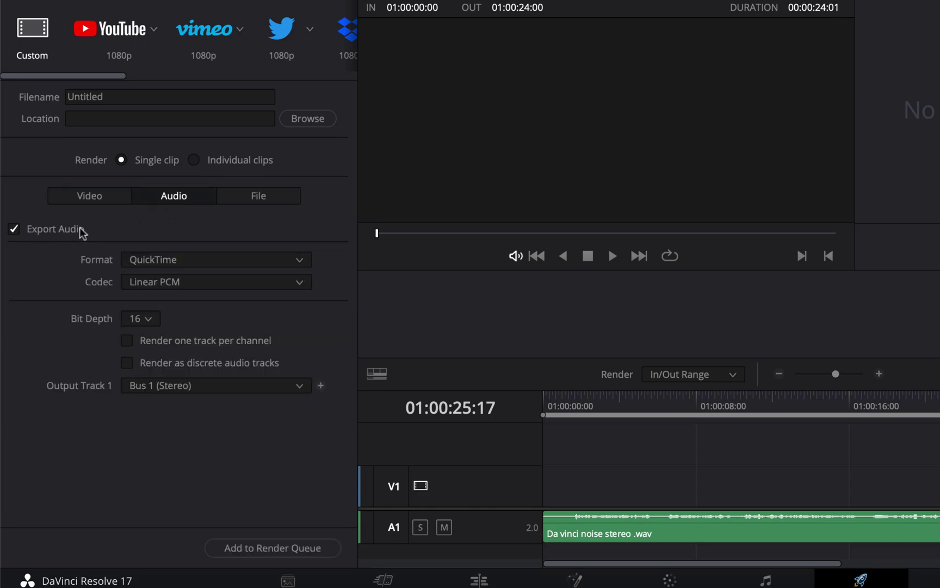
left_click(162, 261)
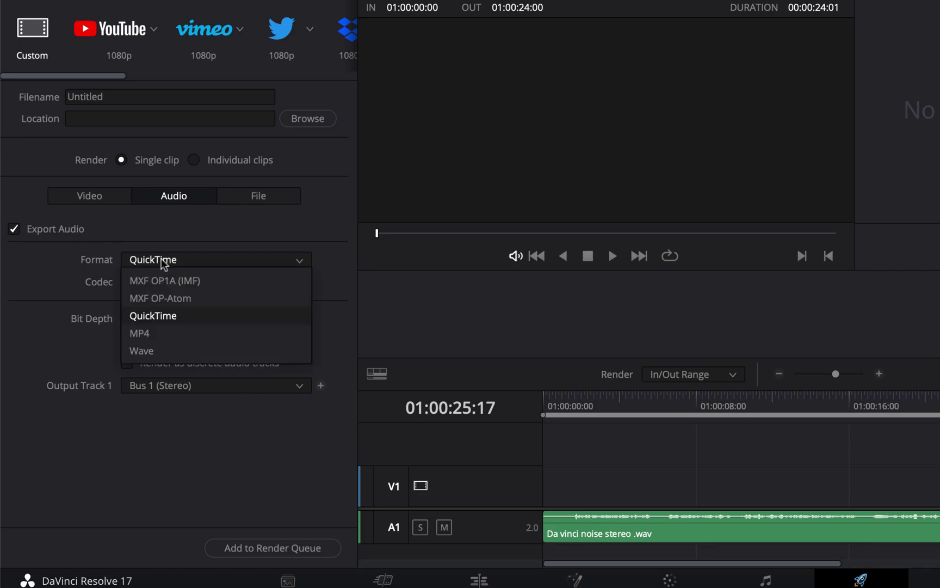
left_click(148, 351)
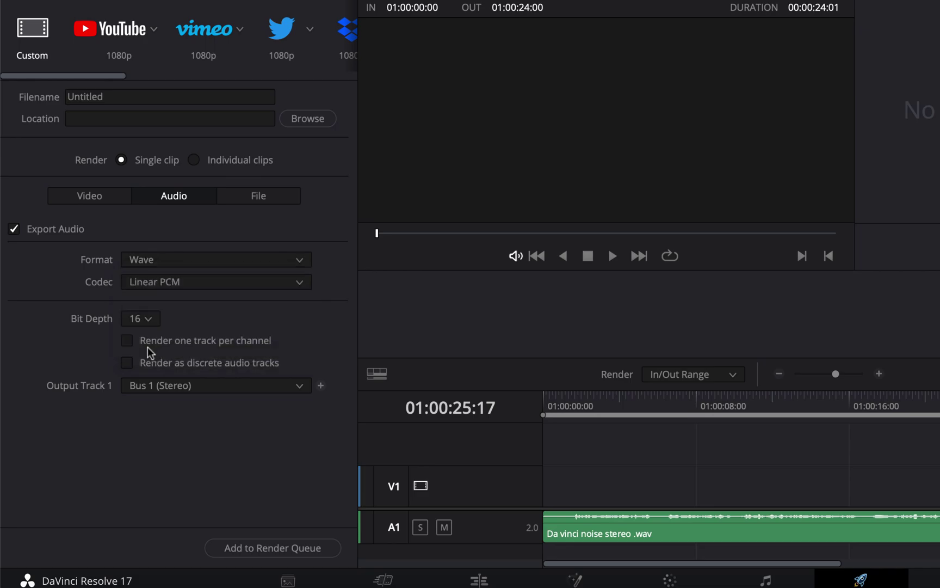
- Keep Bus 1 (Stereo) as the output track and add the job to the render queue
left_click(213, 385)
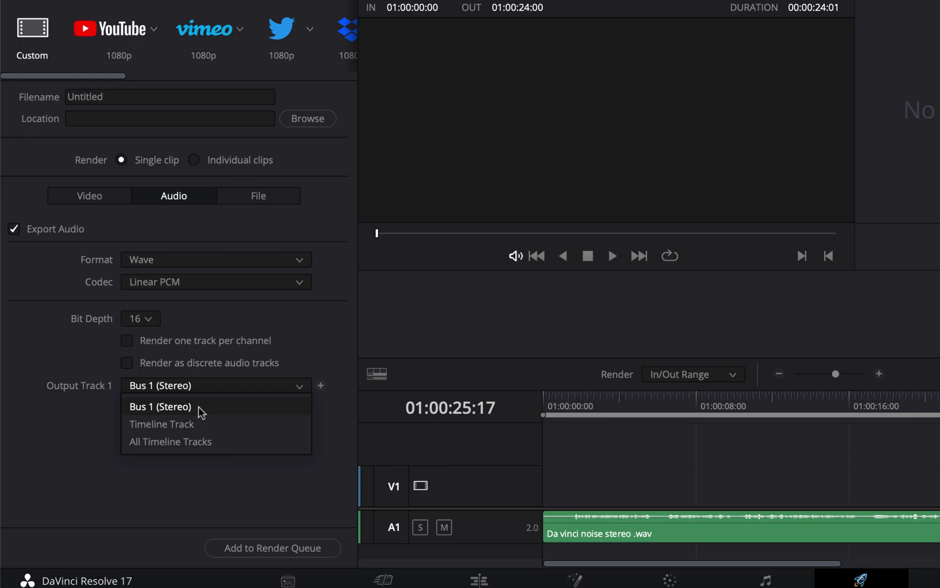
left_click(198, 406)
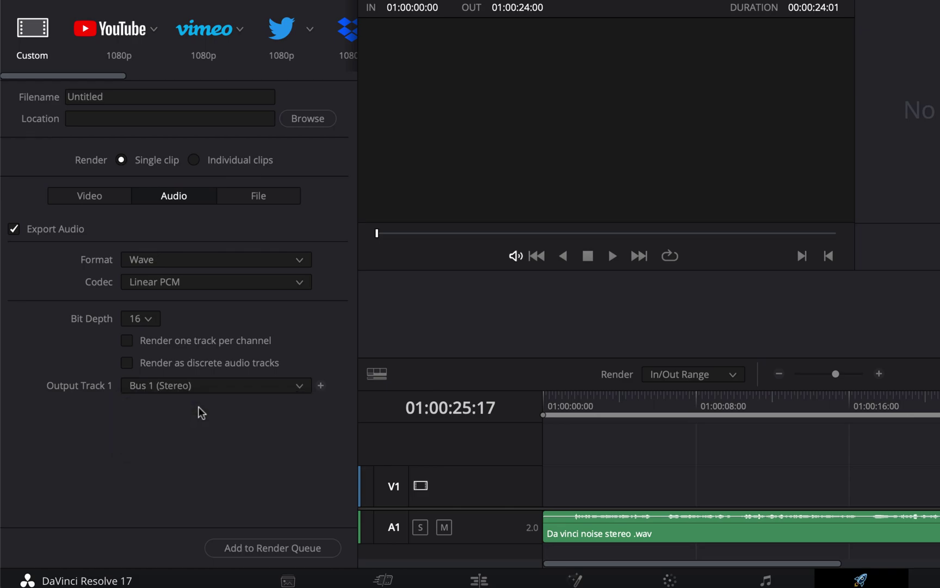
left_click(278, 549)
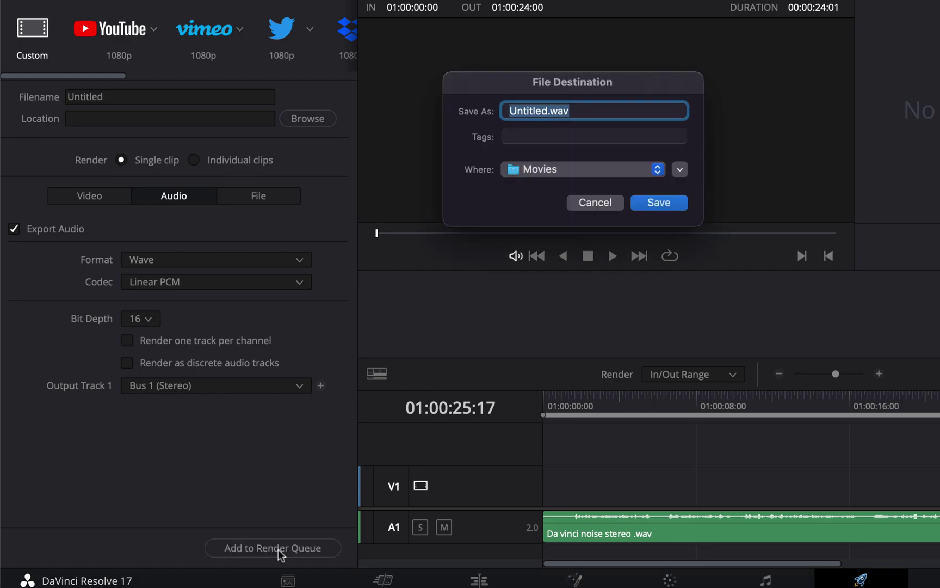
- Set the output to 'My audio DaVinci' on the Desktop and render the queued job
left_click(593, 170)
left_click(549, 343)
type("My audio DaVinci")
left_click(662, 203)
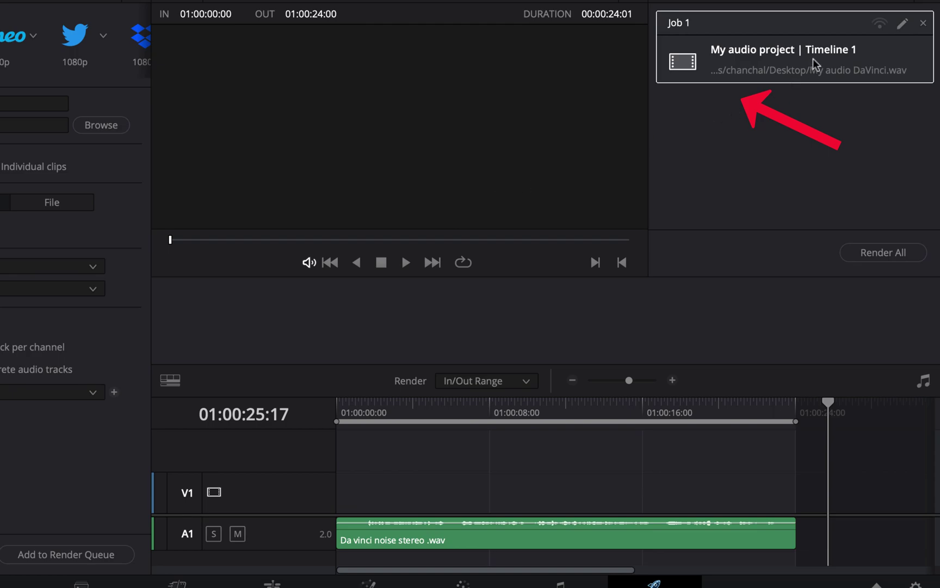
left_click(877, 252)
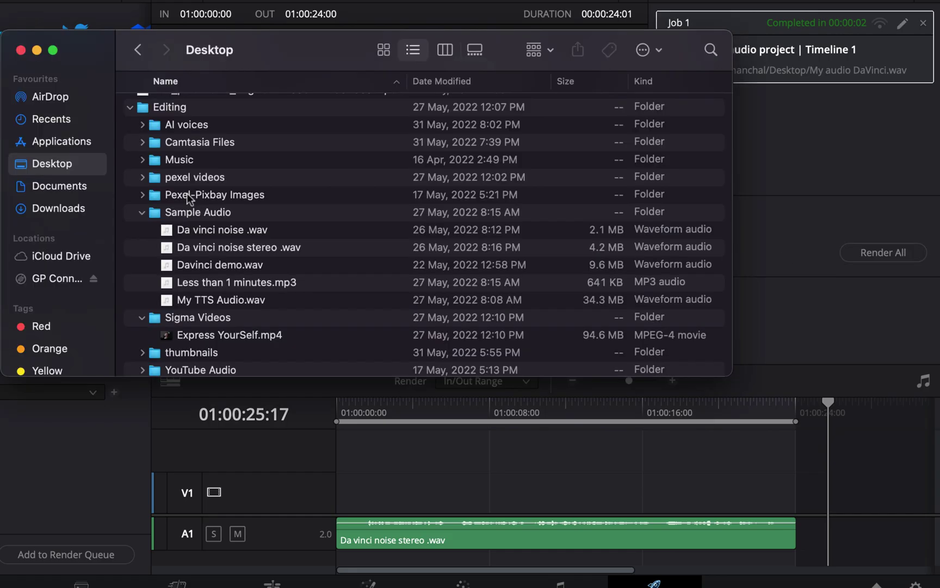
- Find and select the 4.6 MB My audio DaVinci.wav in the Desktop listing
scroll(187, 193, "down", 10)
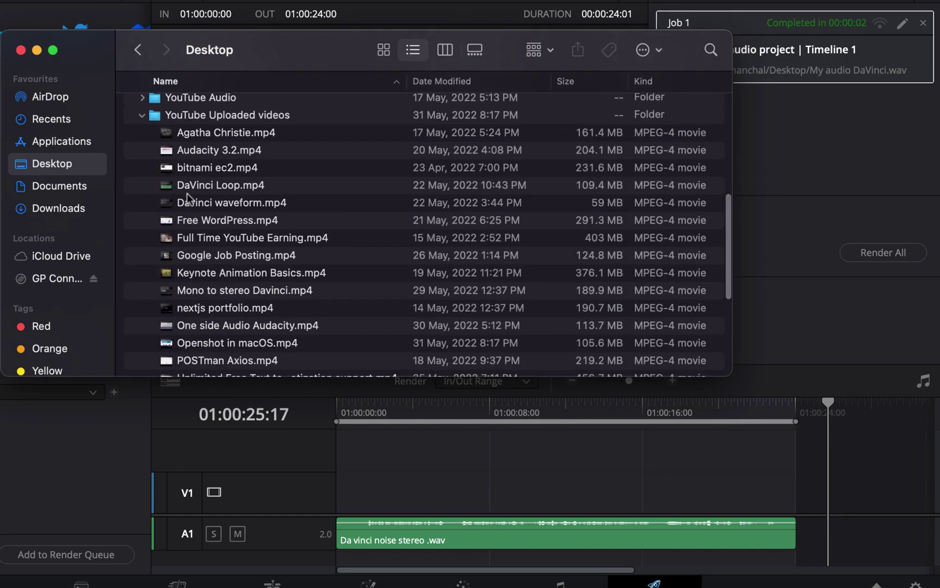
scroll(187, 193, "down", 8)
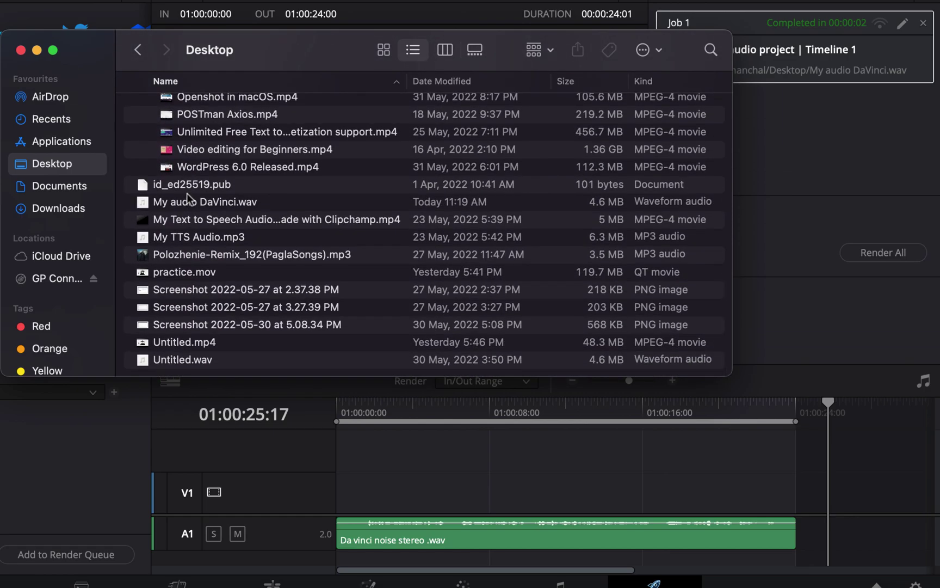
left_click(203, 201)
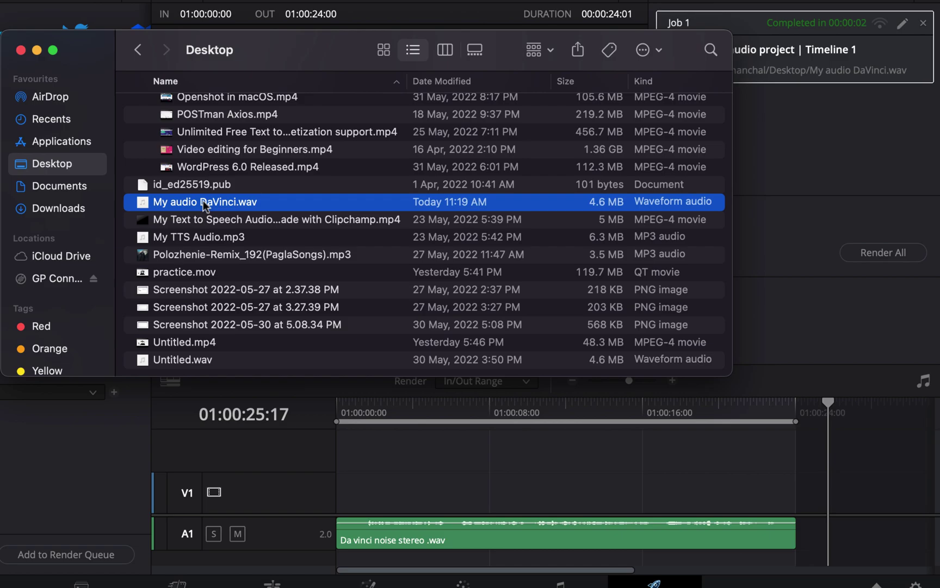